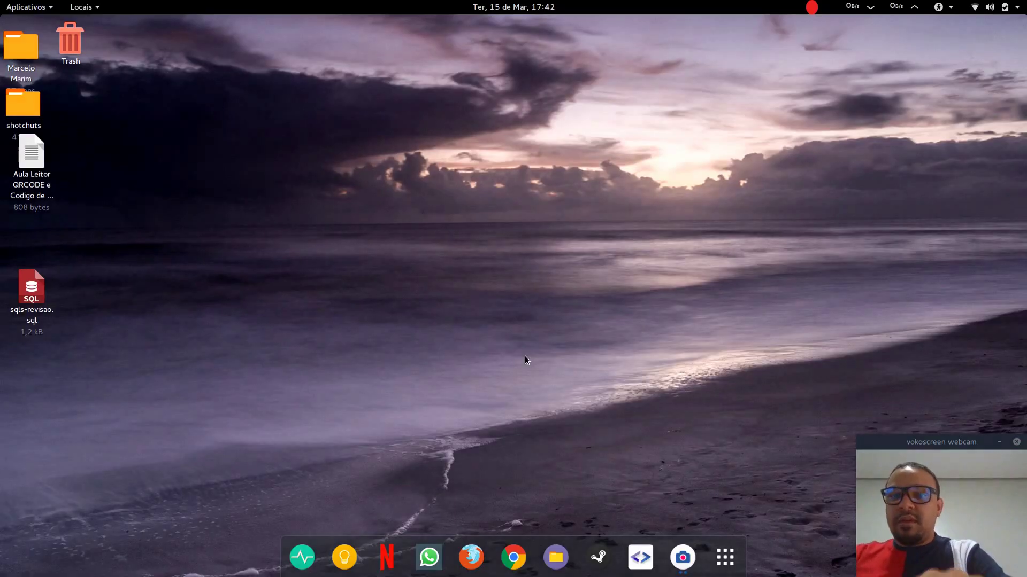
Launch MySQL Workbench by searching 'mysql' in GNOME Activities
{"action": "key", "text": "super"}
{"action": "type", "text": "mysql"}
{"action": "key", "text": "Return"}
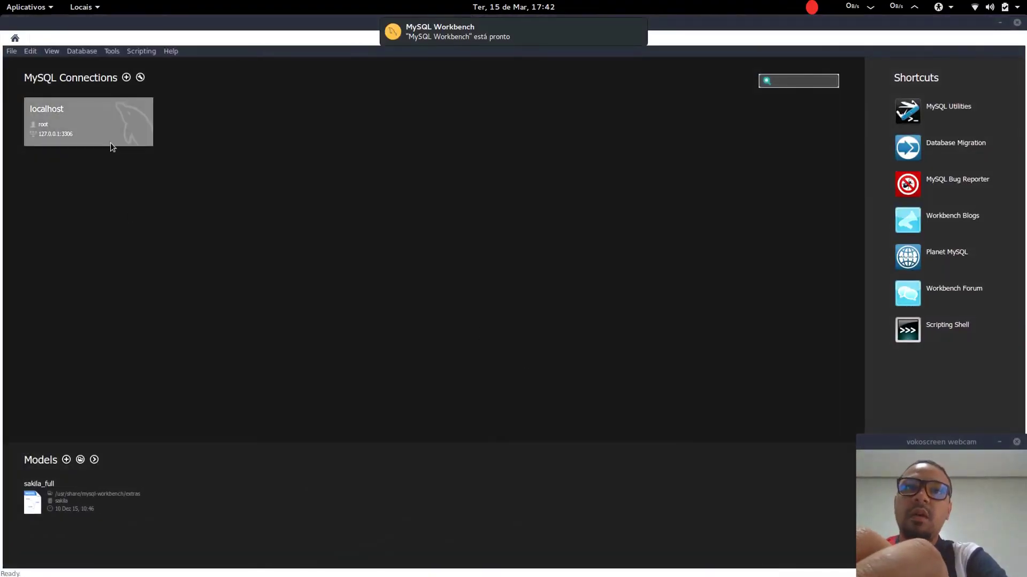
Connect to the localhost server, continuing past the version compatibility warning
{"action": "left_click", "coordinate": [123, 131]}
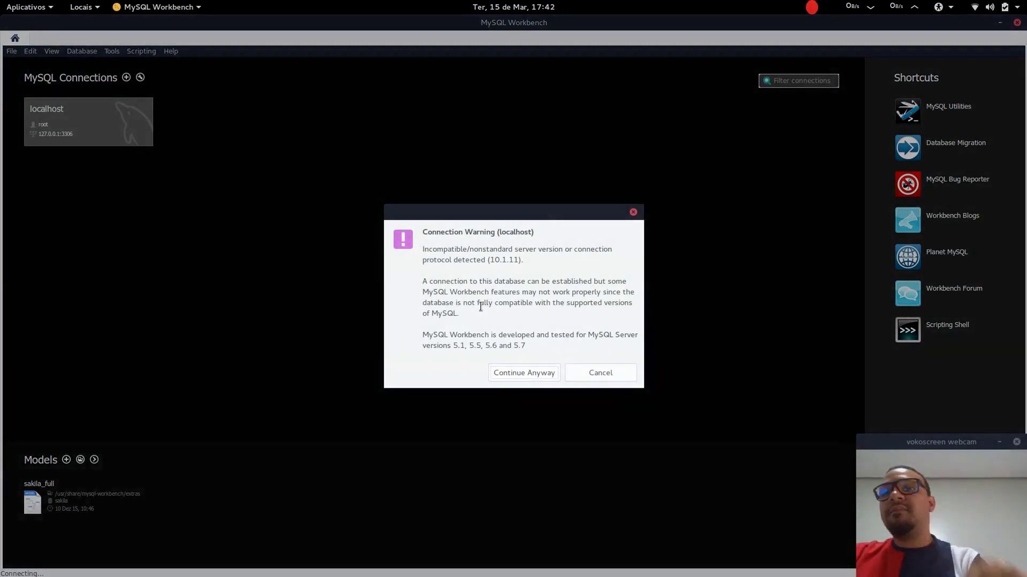
{"action": "left_click", "coordinate": [538, 374]}
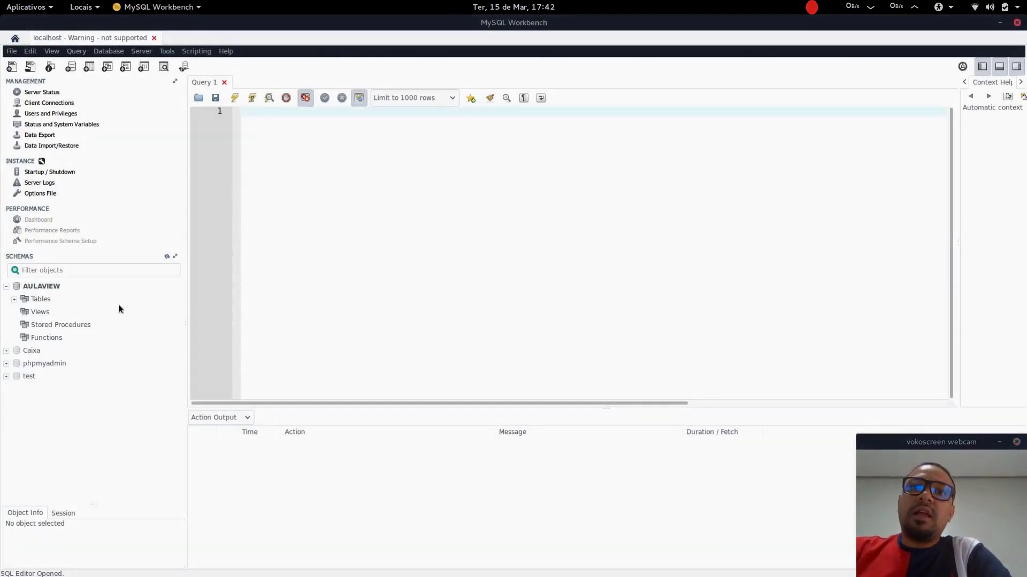
Select the AULAVIEW schema and briefly expand its table list
{"action": "left_click", "coordinate": [91, 283]}
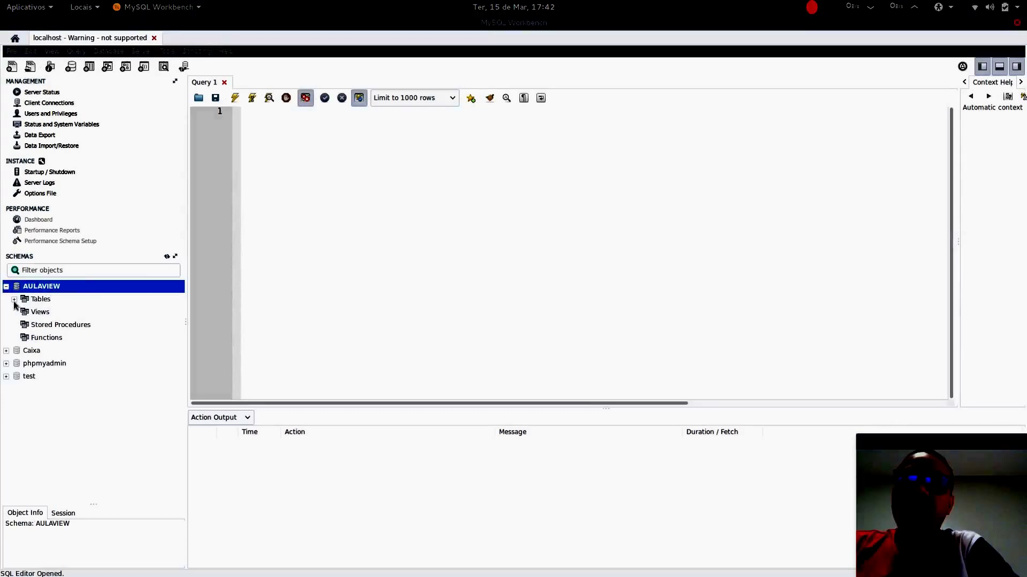
{"action": "left_click", "coordinate": [14, 299]}
{"action": "left_click", "coordinate": [15, 300]}
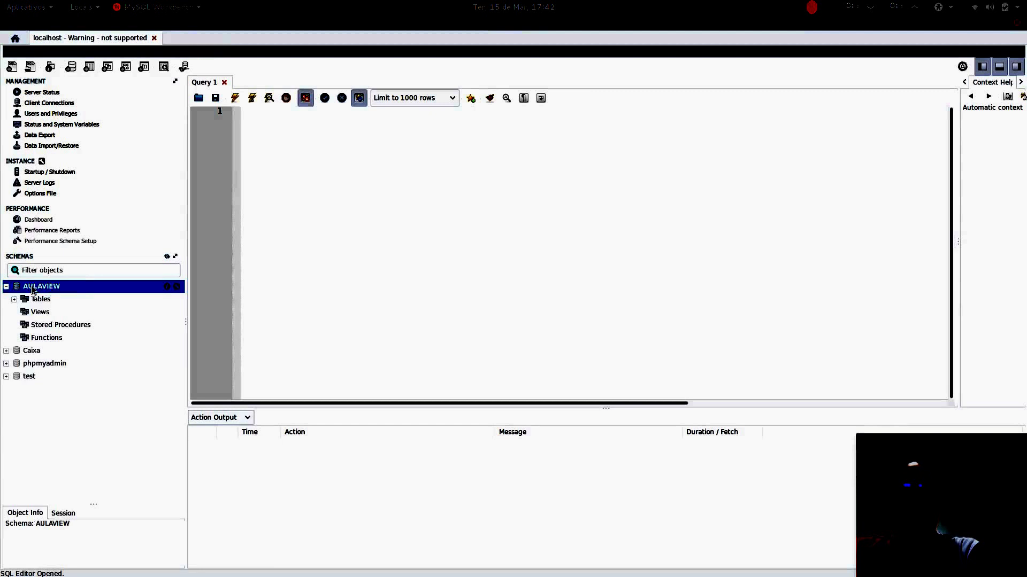
Look through the Database and Server menus, then go to Data Export under Management
{"action": "left_click", "coordinate": [114, 53]}
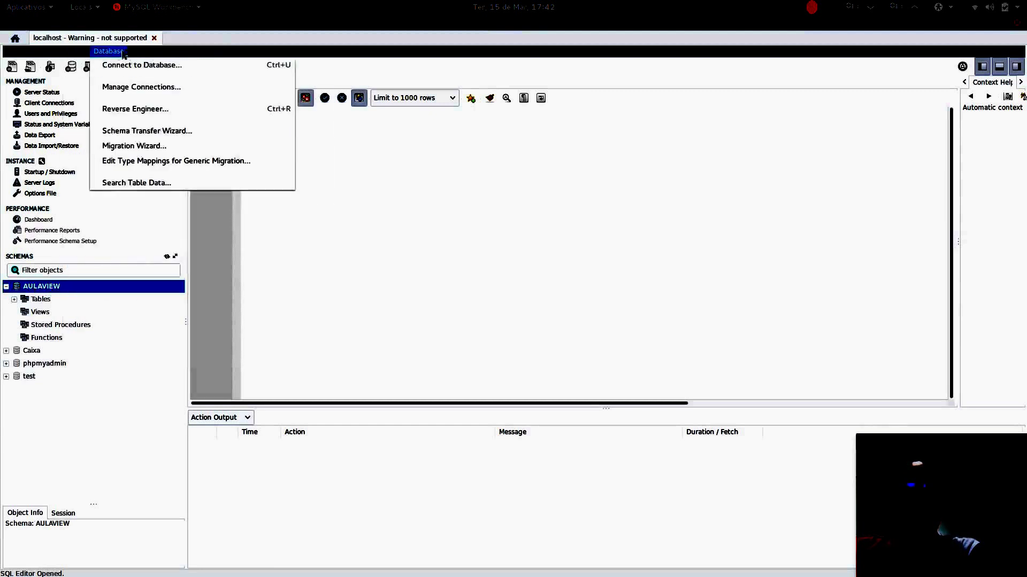
{"action": "mouse_move", "coordinate": [142, 53]}
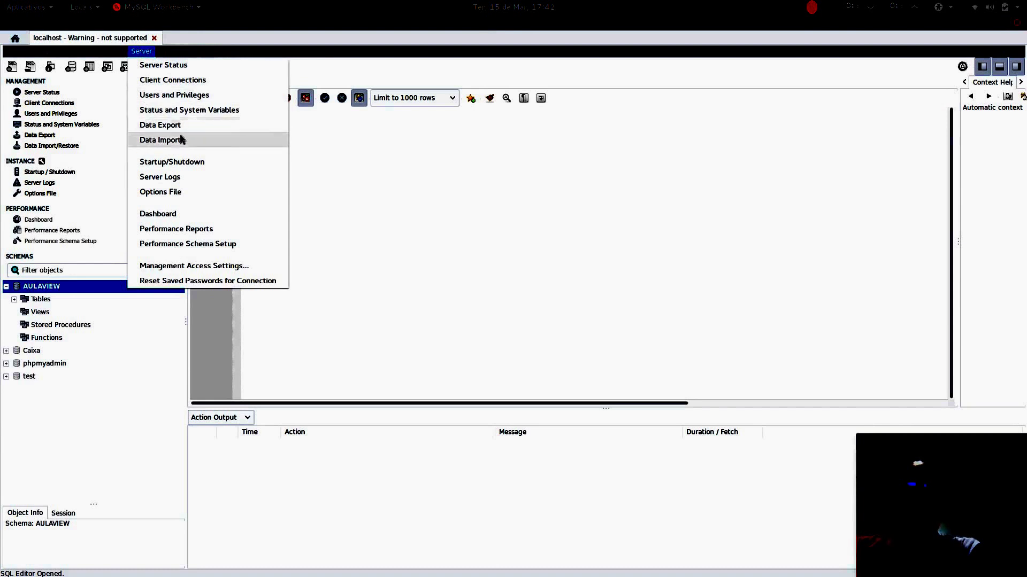
{"action": "left_click", "coordinate": [378, 177]}
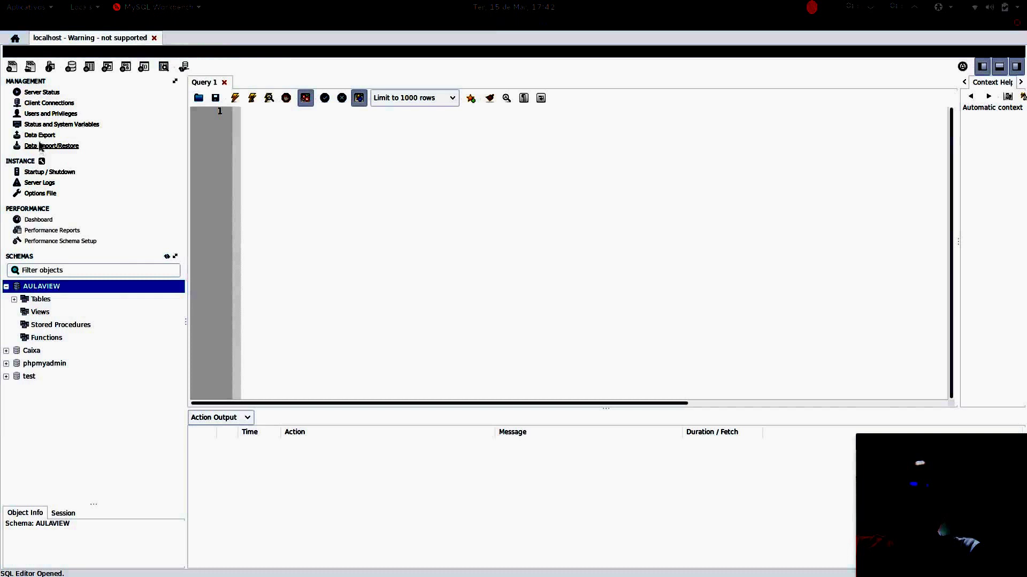
{"action": "left_click", "coordinate": [40, 135]}
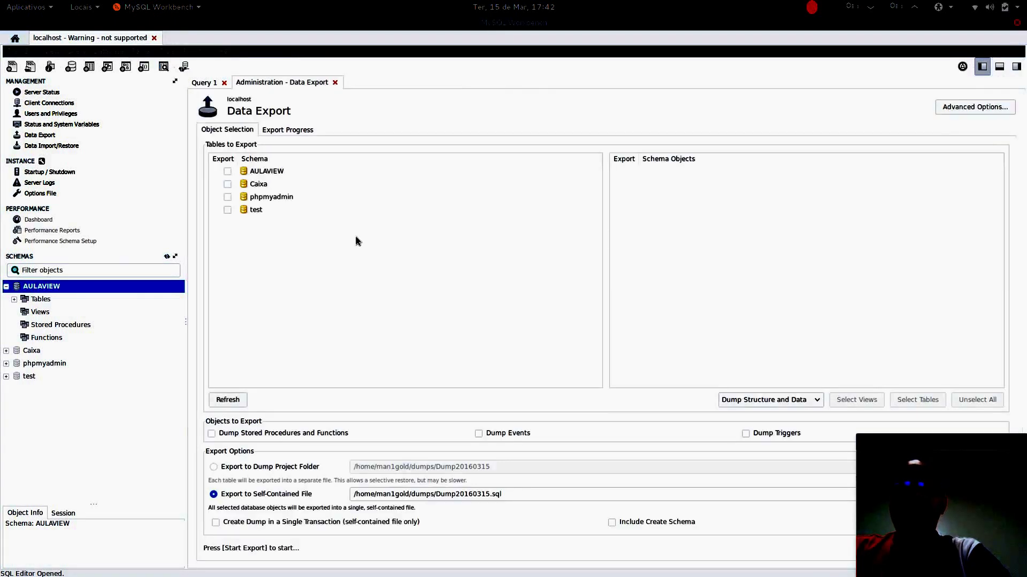
Mark AULAVIEW's four tables for export to a self-contained file named AULA-VIEW.sql
{"action": "left_click", "coordinate": [226, 171]}
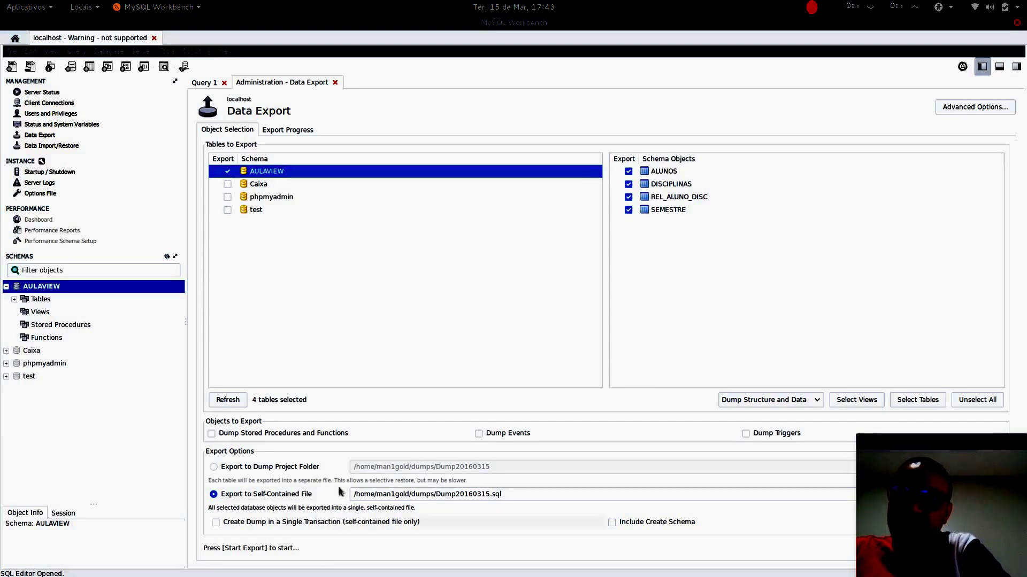
{"action": "left_click", "coordinate": [291, 495]}
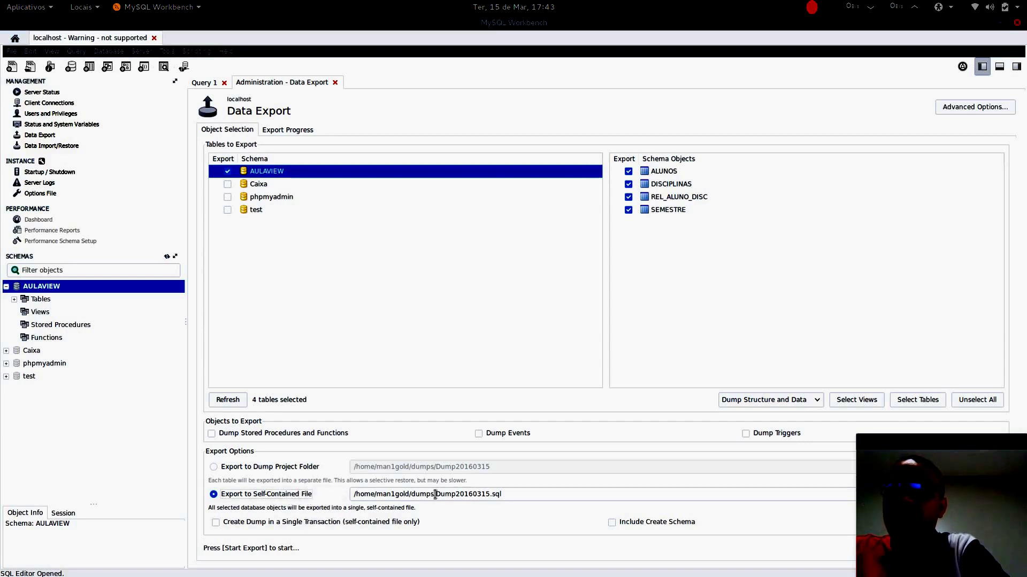
{"action": "left_click_drag", "start_coordinate": [436, 495], "coordinate": [490, 496]}
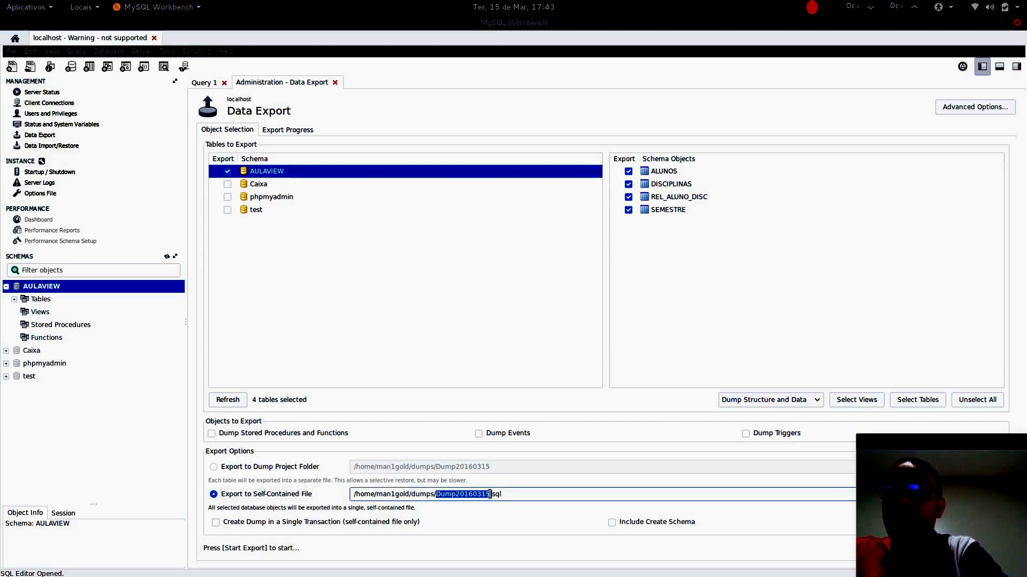
{"action": "type", "text": "AU"}
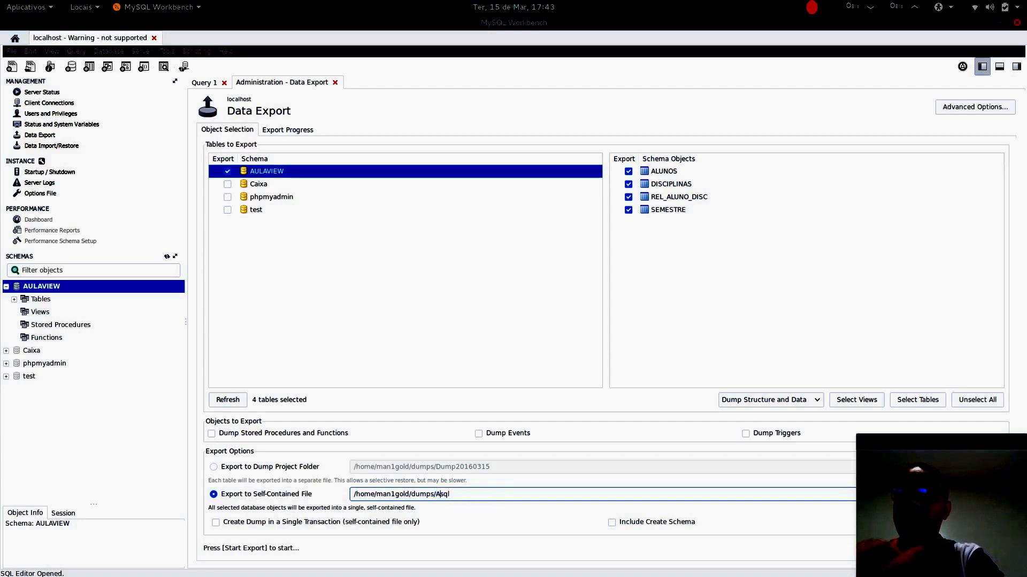
{"action": "type", "text": "LA-VIEW"}
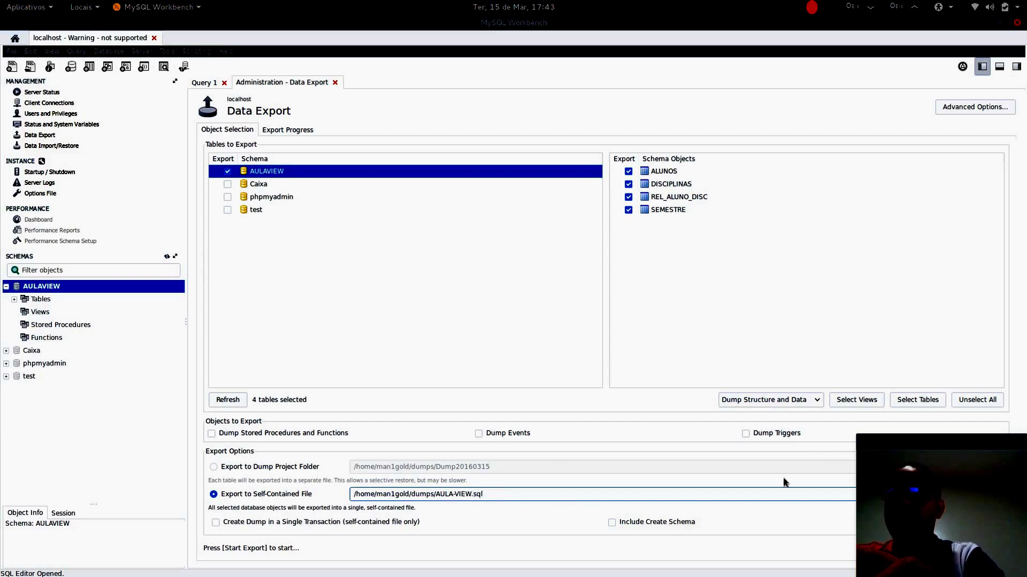
{"action": "left_click_drag", "start_coordinate": [889, 446], "coordinate": [902, 240]}
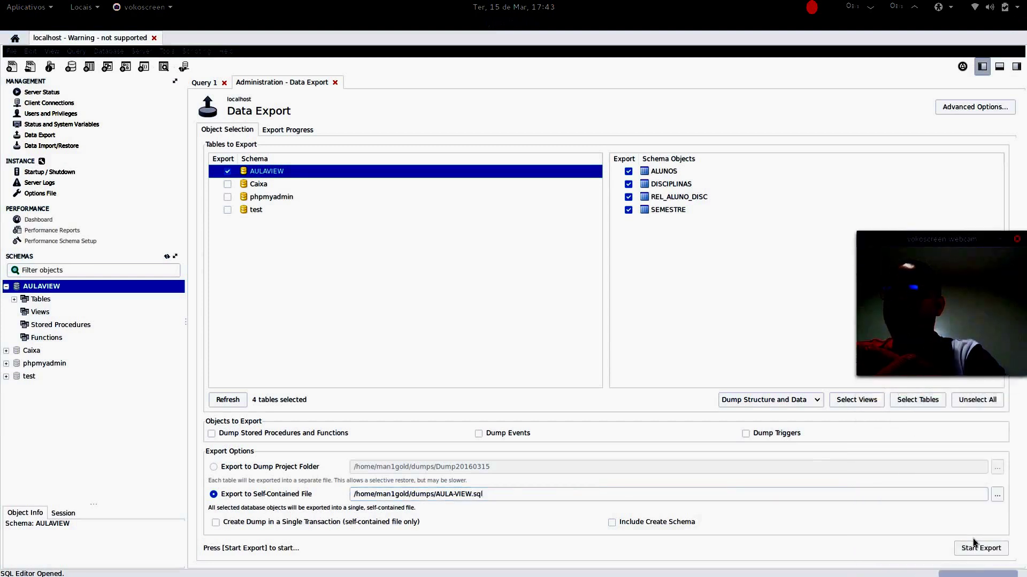
Include triggers, stored procedures and functions, events and Include Create Schema in the dump
{"action": "left_click", "coordinate": [754, 436]}
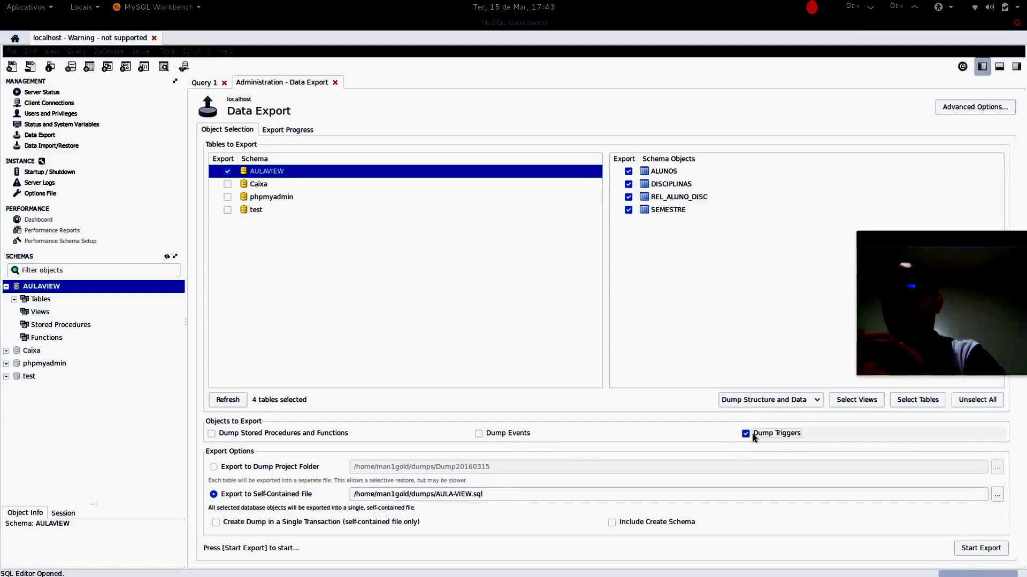
{"action": "left_click", "coordinate": [305, 433]}
{"action": "left_click", "coordinate": [509, 437]}
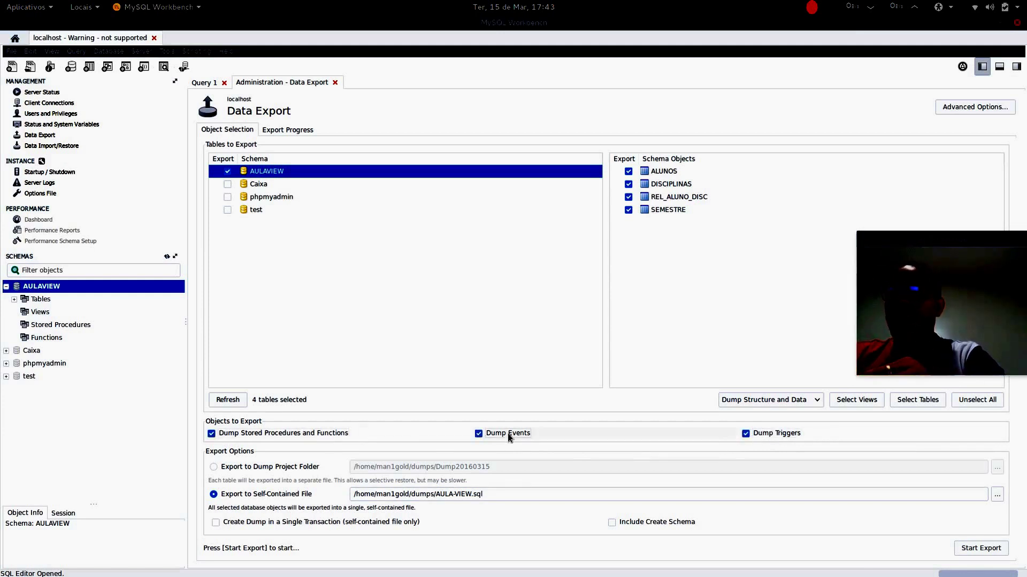
{"action": "left_click", "coordinate": [625, 523]}
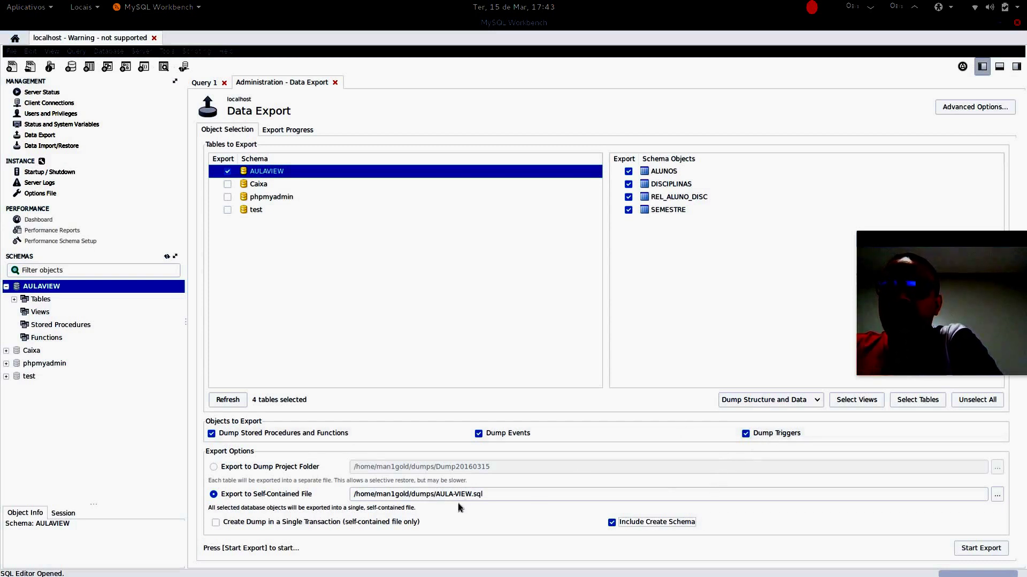
{"action": "triple_click", "coordinate": [449, 489]}
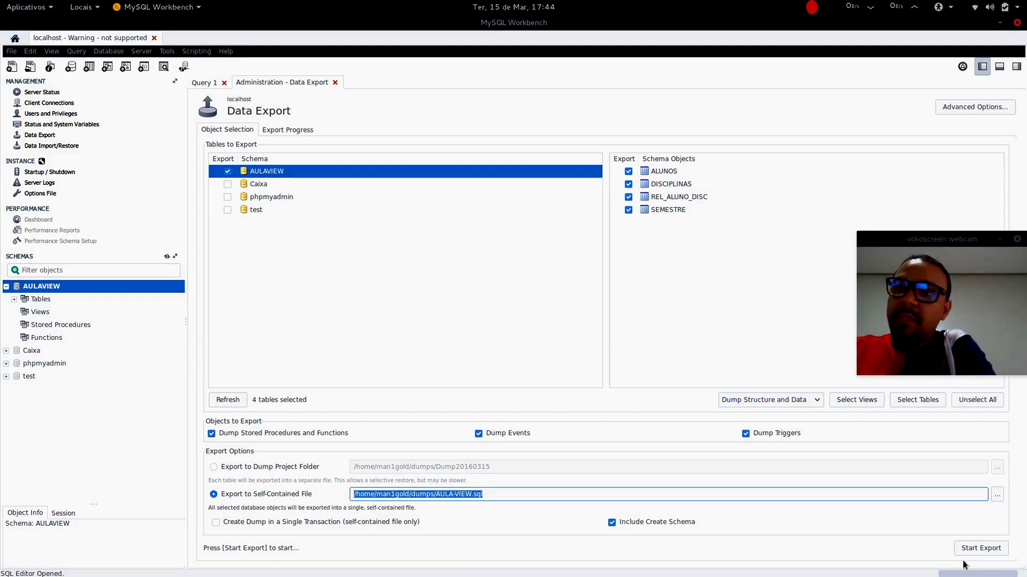
Start the export, saving the password in the keychain when prompted
{"action": "left_click", "coordinate": [980, 546]}
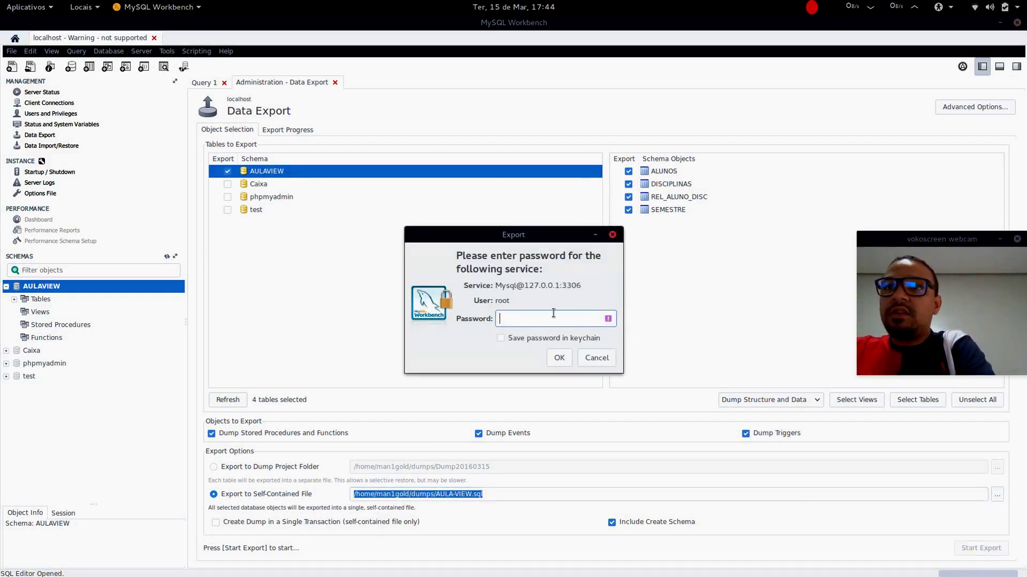
{"action": "left_click", "coordinate": [543, 339]}
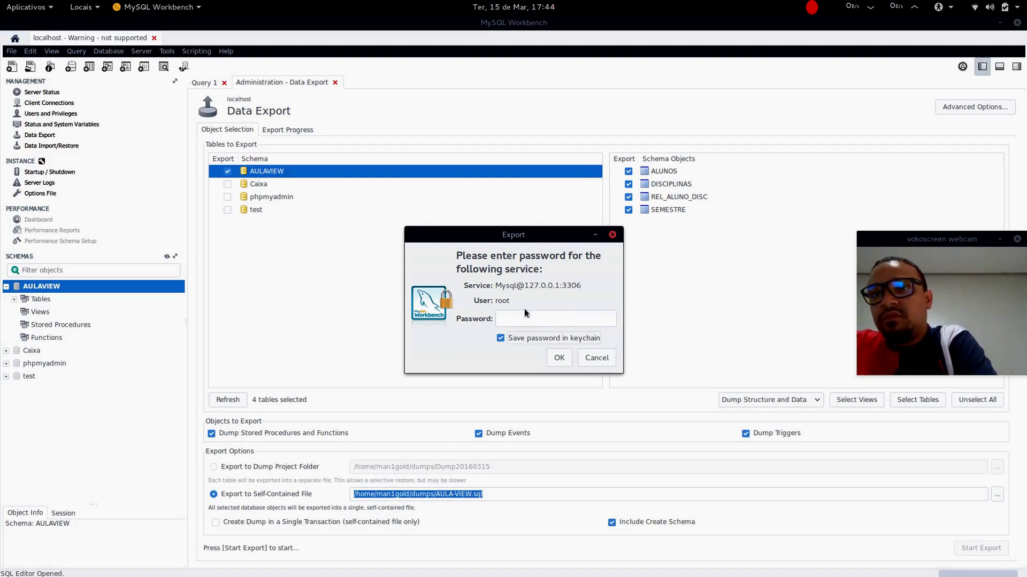
{"action": "left_click", "coordinate": [558, 358]}
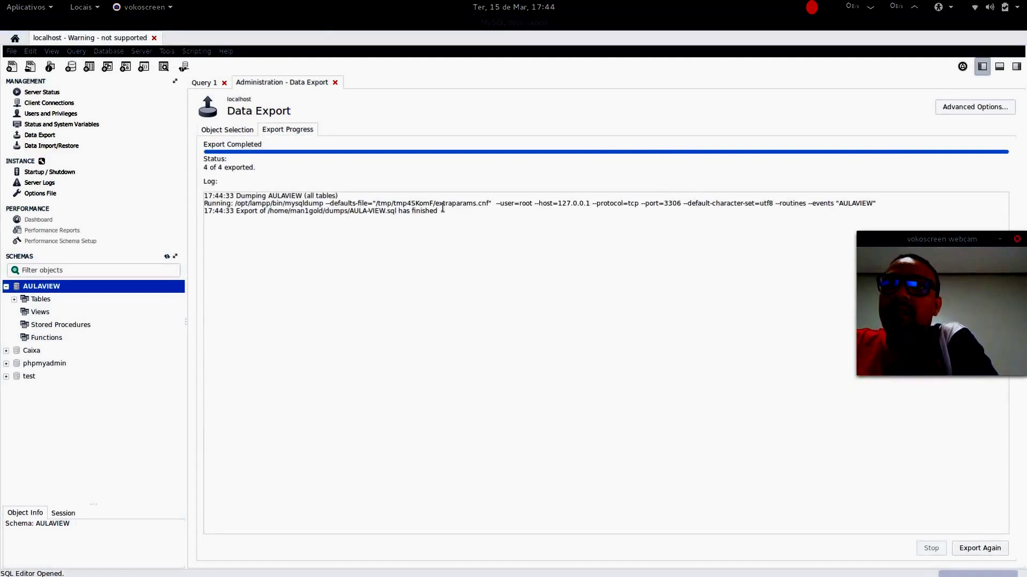
Review the Export Progress log by highlighting its lines, including the mysqldump command
{"action": "left_click_drag", "start_coordinate": [442, 210], "coordinate": [209, 206]}
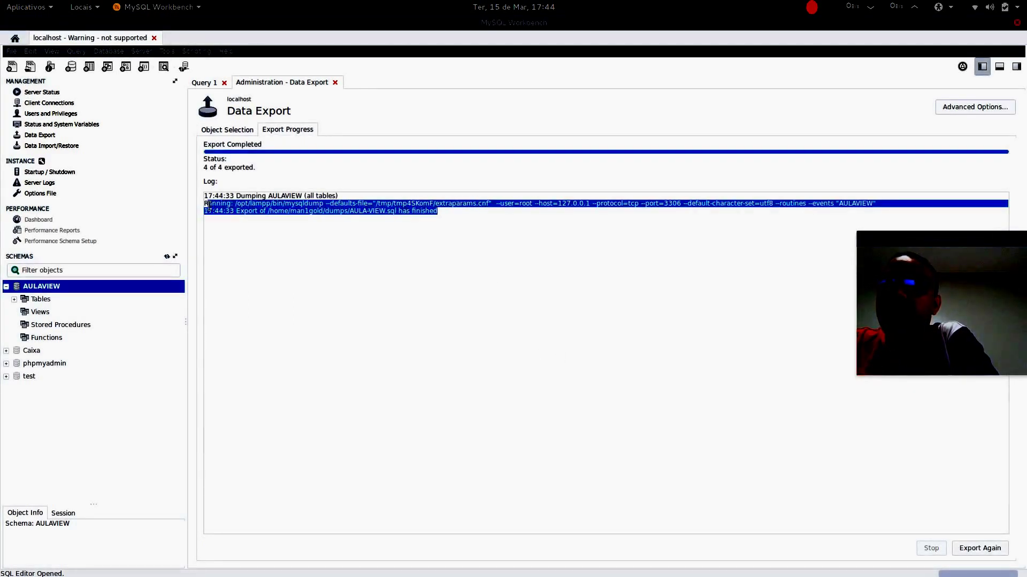
{"action": "left_click", "coordinate": [446, 217]}
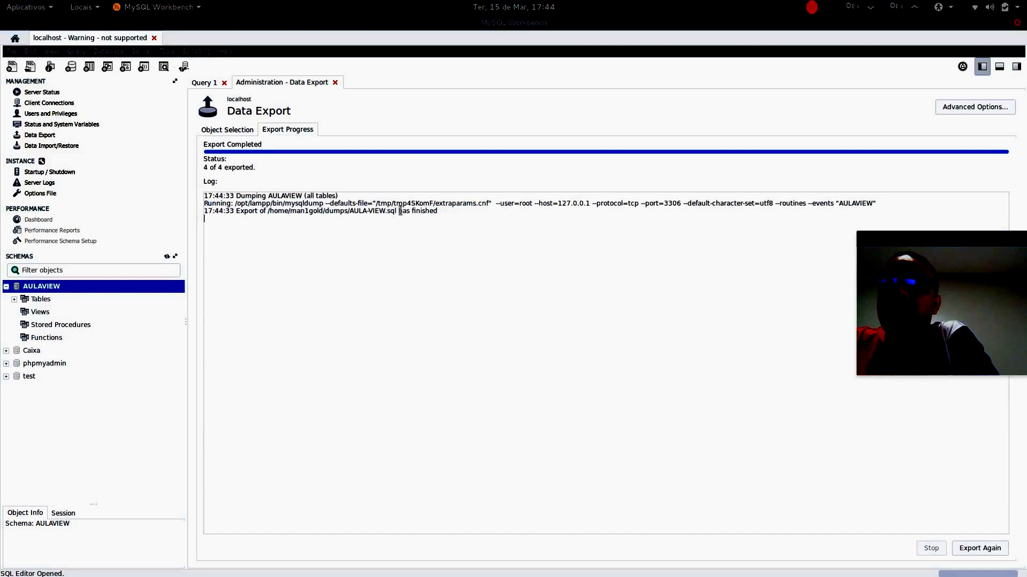
{"action": "left_click_drag", "start_coordinate": [456, 212], "coordinate": [167, 183]}
{"action": "left_click", "coordinate": [499, 214]}
{"action": "left_click_drag", "start_coordinate": [494, 214], "coordinate": [243, 185]}
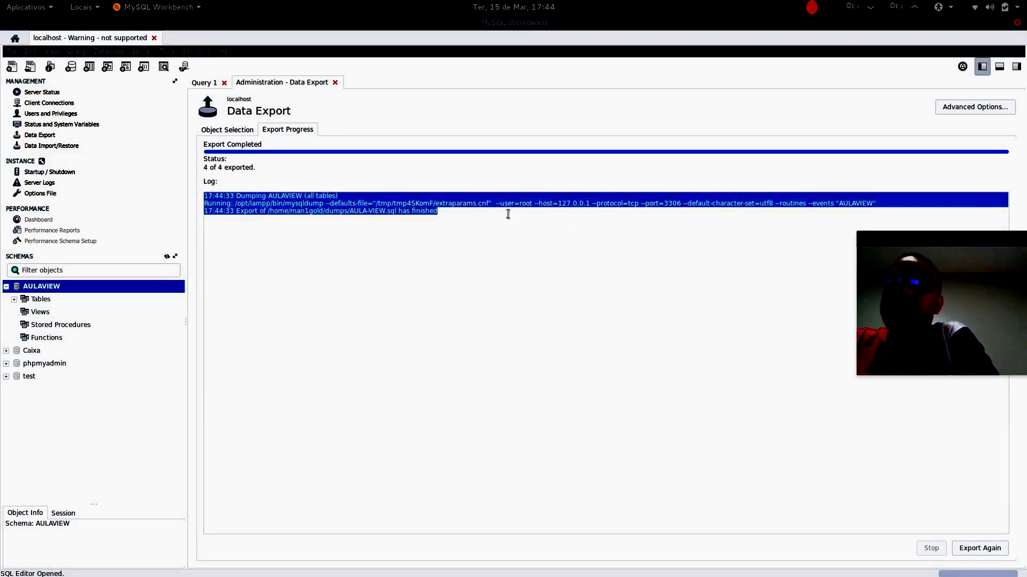
{"action": "left_click", "coordinate": [507, 214]}
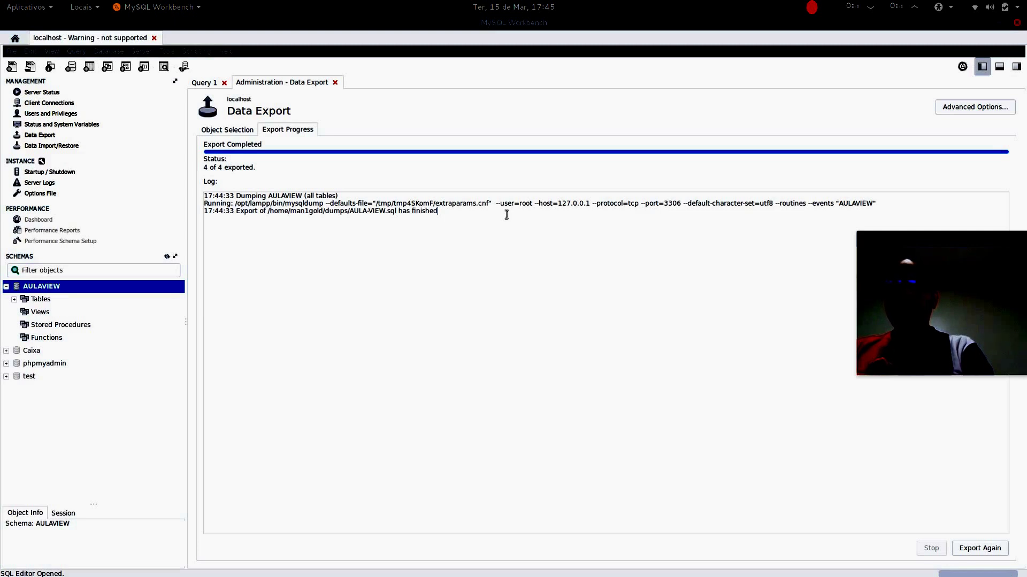
{"action": "left_click_drag", "start_coordinate": [506, 214], "coordinate": [236, 179]}
{"action": "left_click_drag", "start_coordinate": [437, 212], "coordinate": [189, 183]}
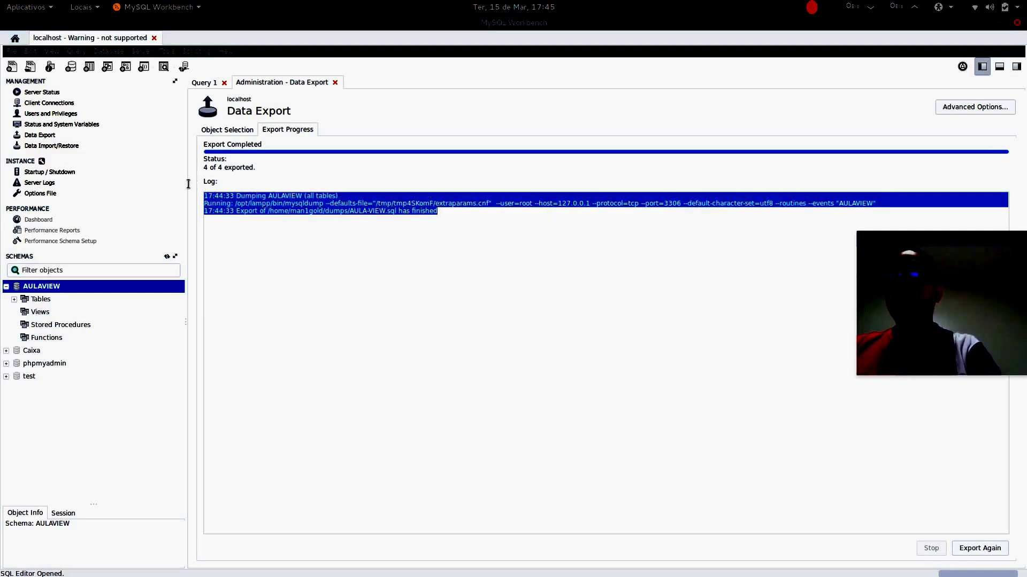
{"action": "left_click", "coordinate": [466, 217]}
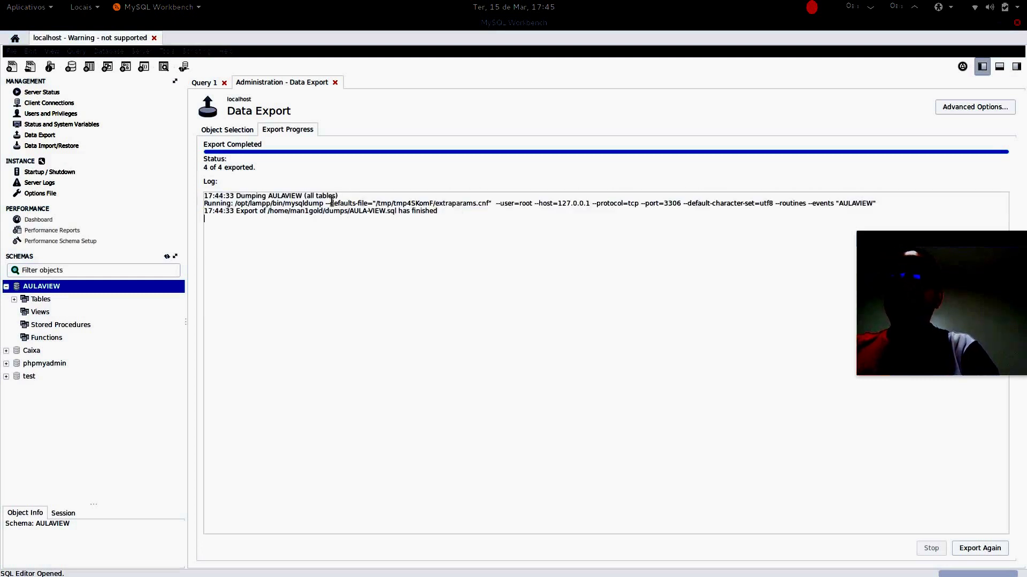
{"action": "left_click_drag", "start_coordinate": [324, 203], "coordinate": [282, 204]}
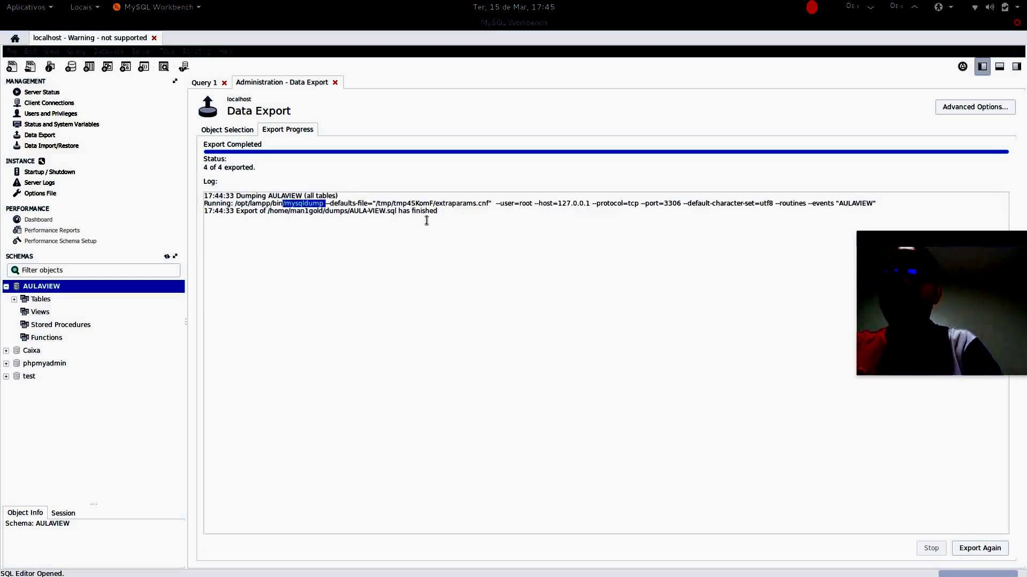
{"action": "left_click", "coordinate": [490, 218]}
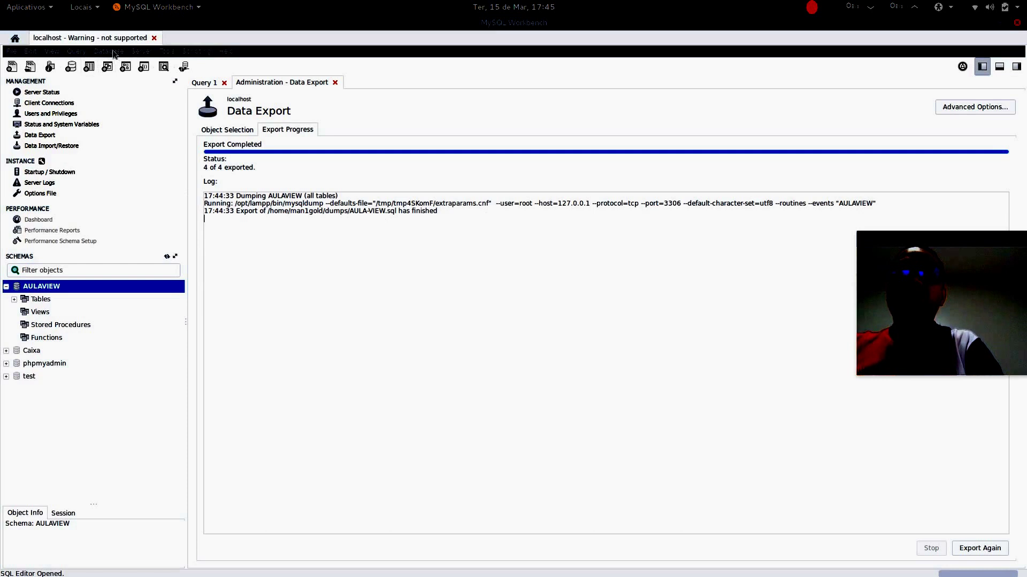
{"action": "left_click", "coordinate": [11, 51]}
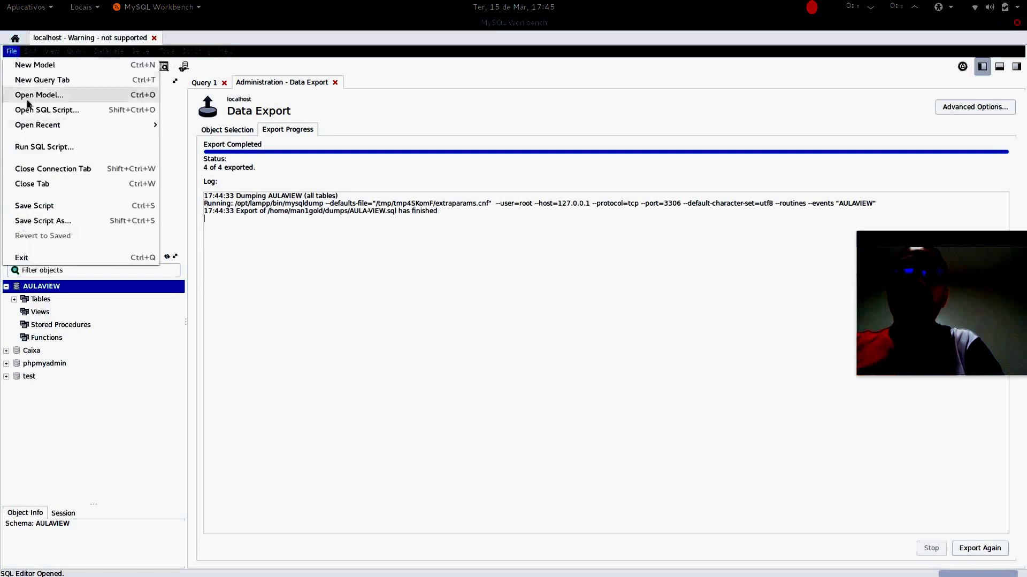
{"action": "mouse_move", "coordinate": [39, 47]}
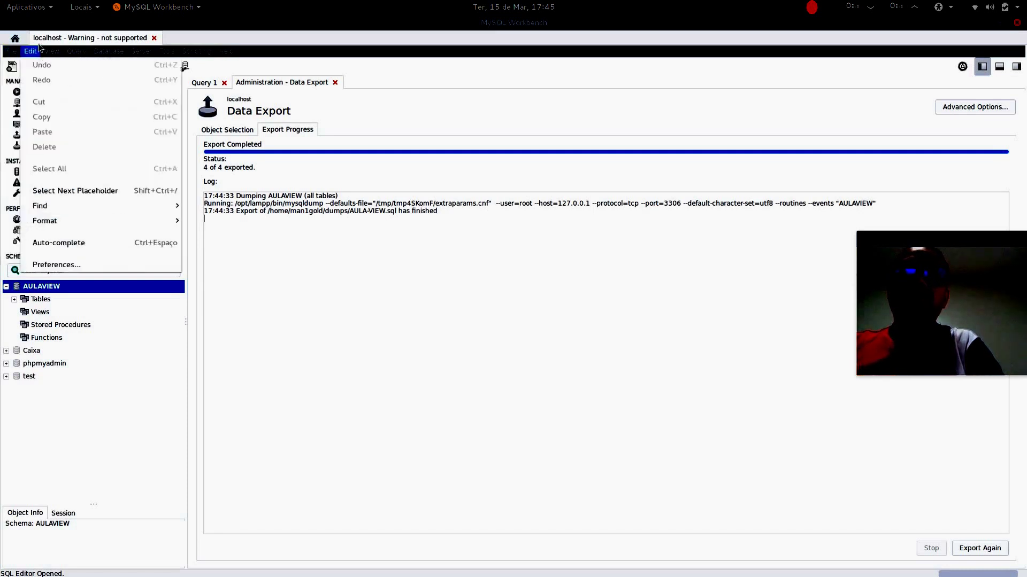
{"action": "left_click", "coordinate": [75, 264]}
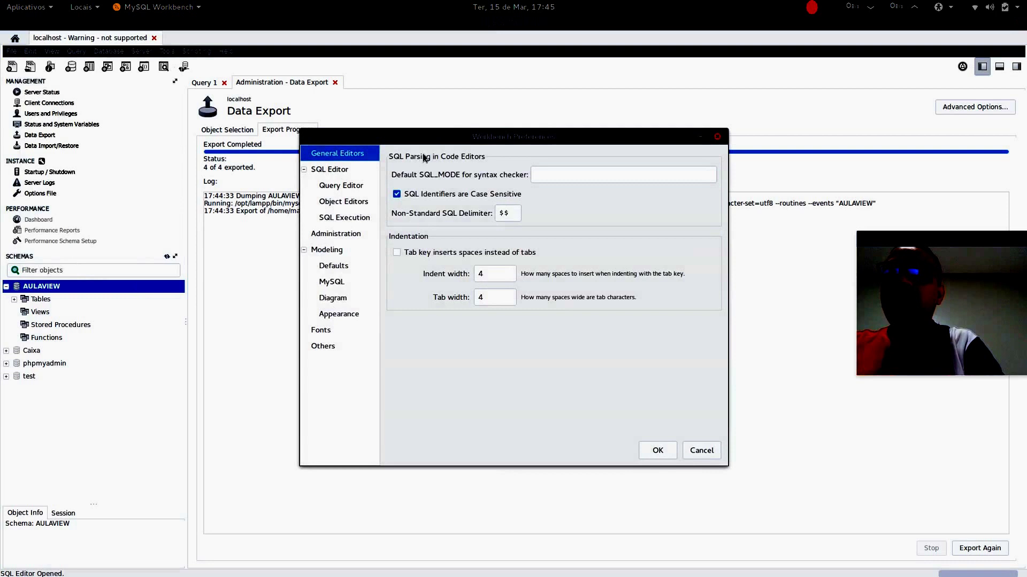
{"action": "left_click", "coordinate": [342, 234]}
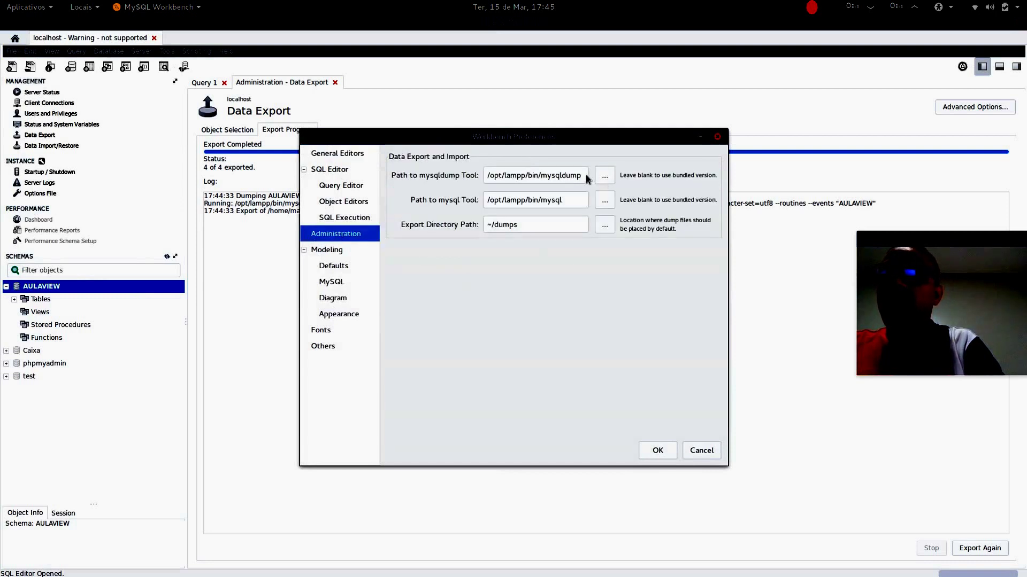
{"action": "left_click_drag", "start_coordinate": [586, 174], "coordinate": [477, 170]}
{"action": "left_click", "coordinate": [534, 177]}
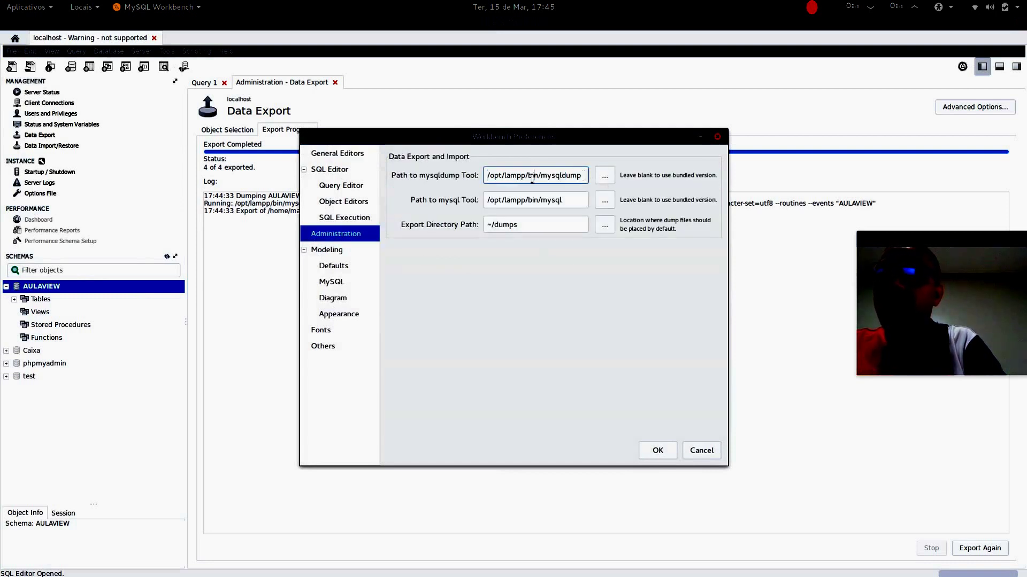
{"action": "left_click_drag", "start_coordinate": [580, 176], "coordinate": [473, 201]}
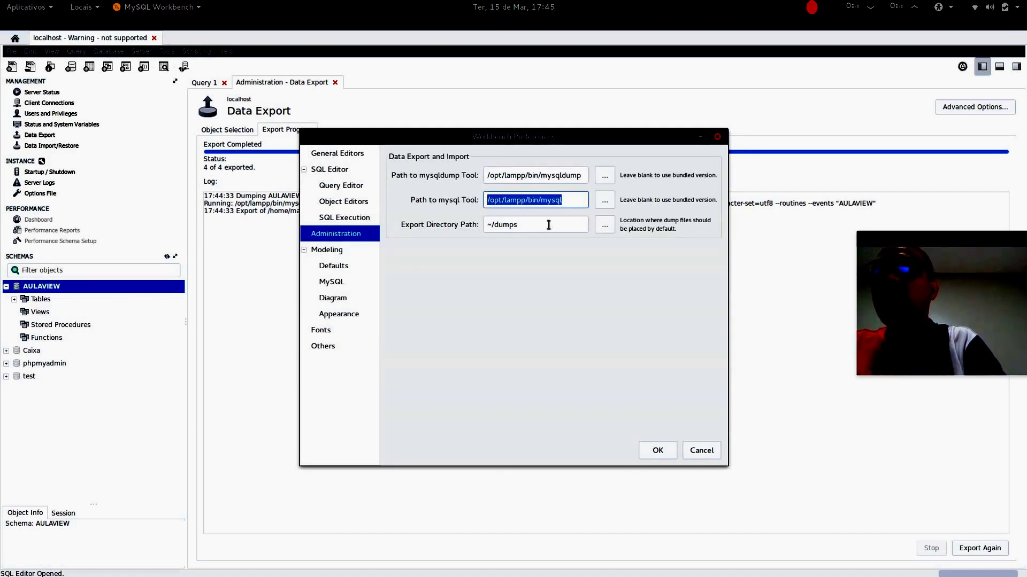
{"action": "left_click", "coordinate": [568, 201]}
{"action": "left_click_drag", "start_coordinate": [570, 200], "coordinate": [470, 188]}
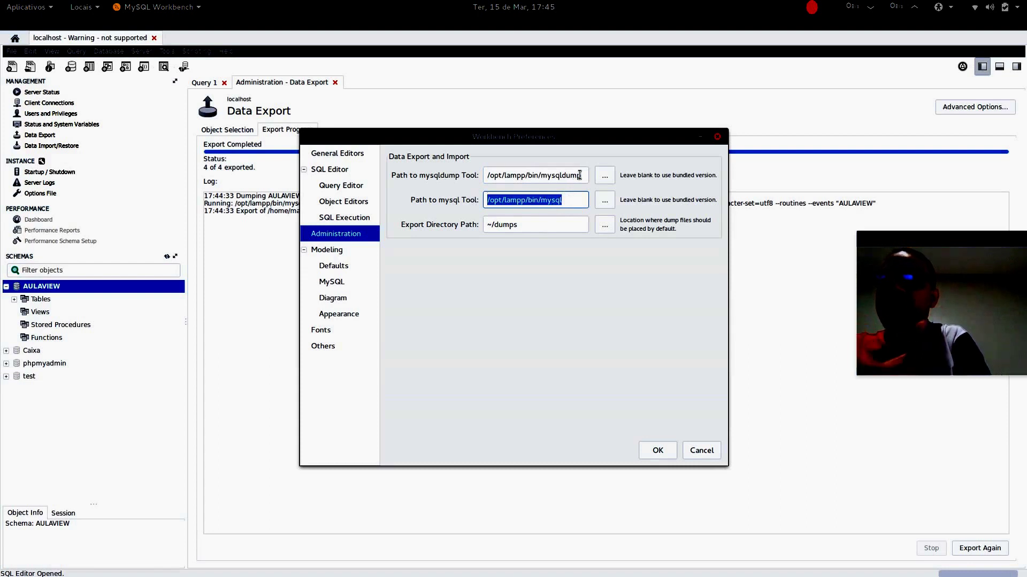
{"action": "left_click", "coordinate": [564, 200]}
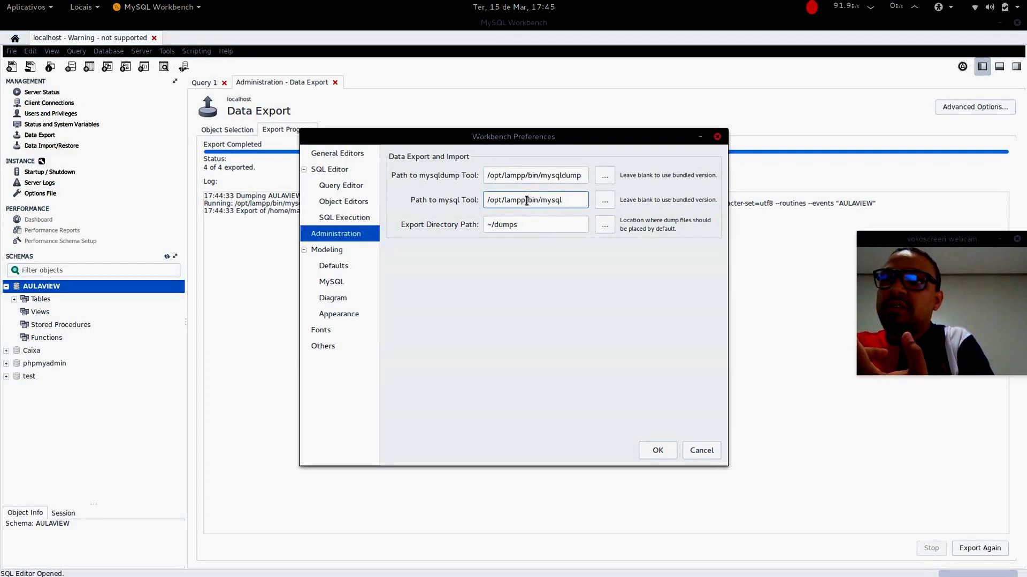
{"action": "double_click", "coordinate": [562, 201]}
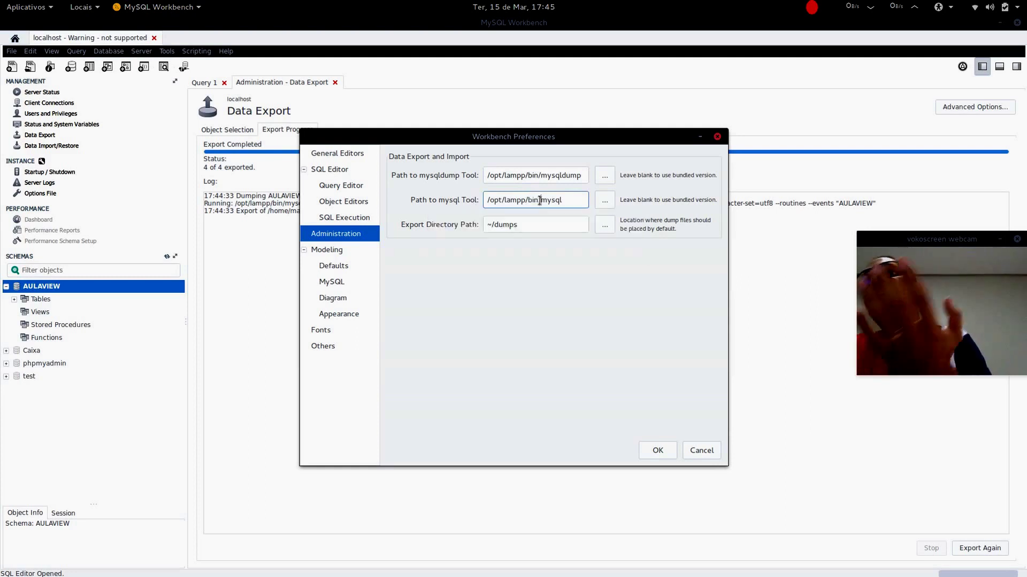
{"action": "left_click", "coordinate": [562, 202]}
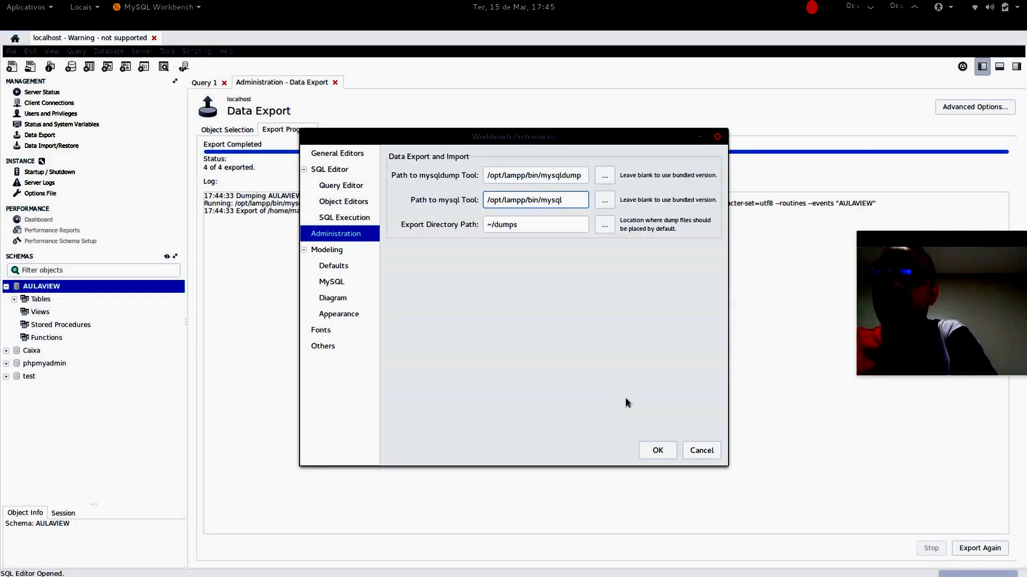
{"action": "key", "text": "Tab"}
{"action": "key", "text": "Tab"}
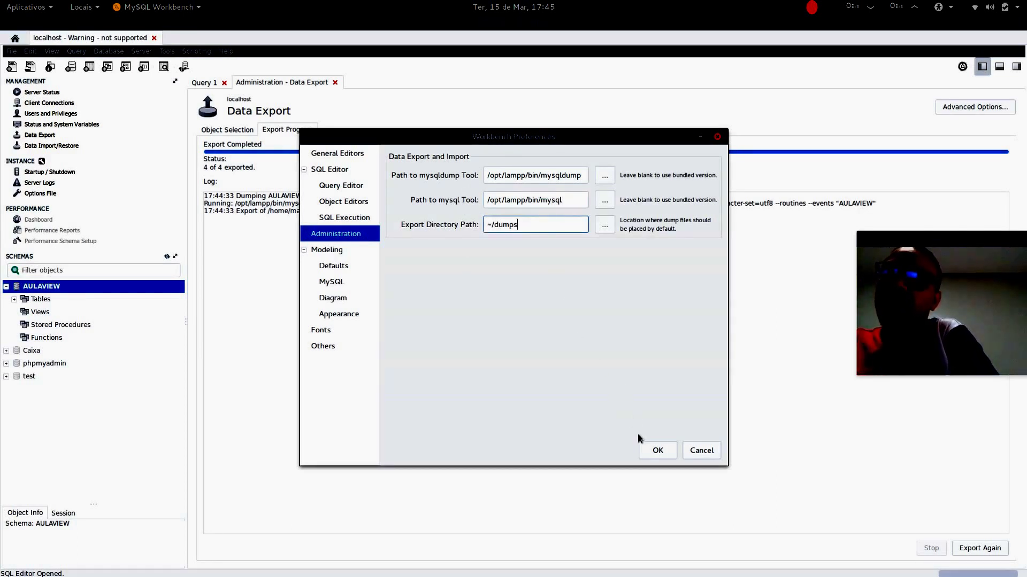
{"action": "left_click", "coordinate": [657, 451]}
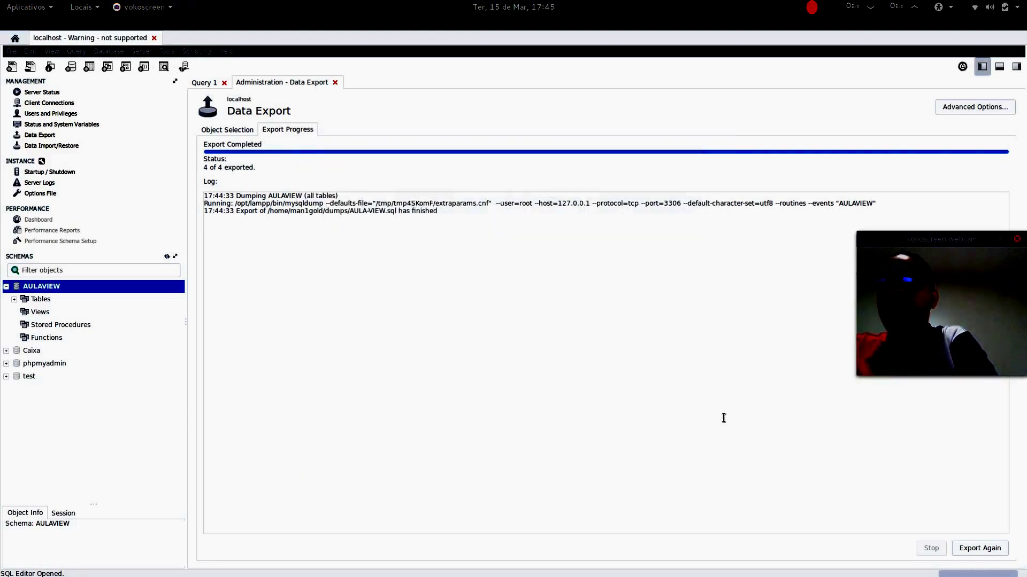
Switch from Data Export to Data Import/Restore and choose Import from Self-Contained File
{"action": "left_click", "coordinate": [335, 83]}
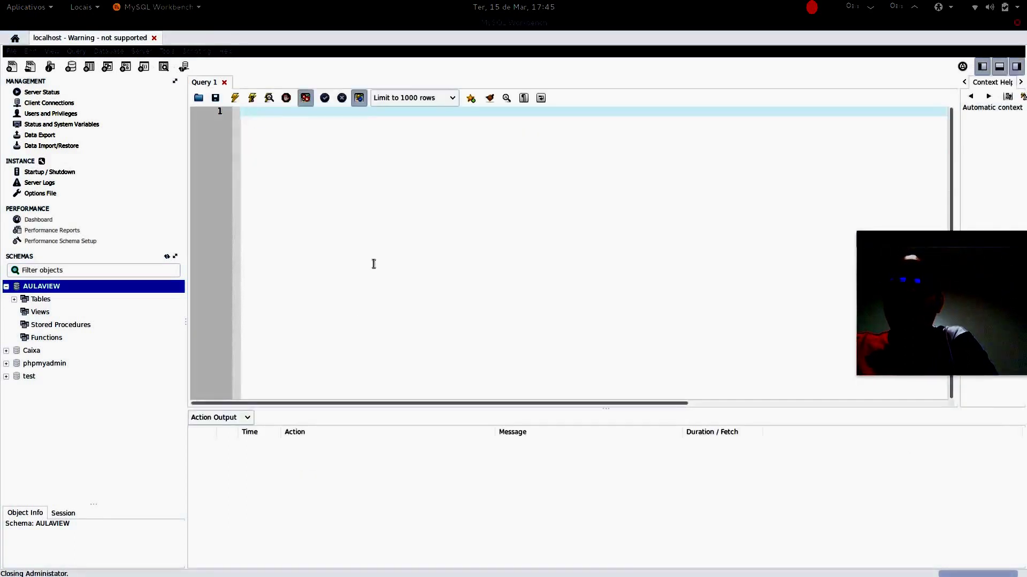
{"action": "left_click", "coordinate": [52, 146]}
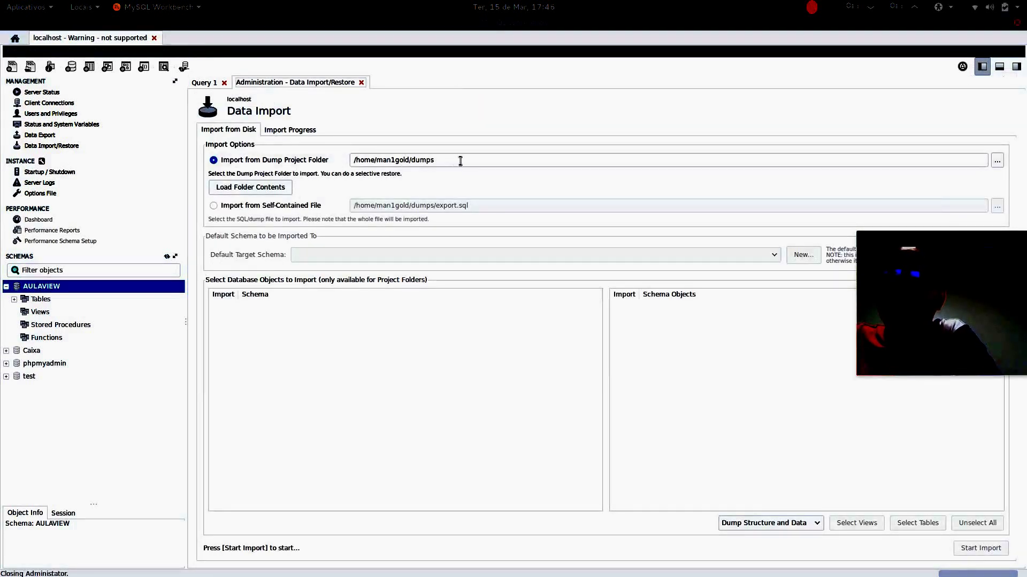
{"action": "left_click_drag", "start_coordinate": [460, 161], "coordinate": [347, 158]}
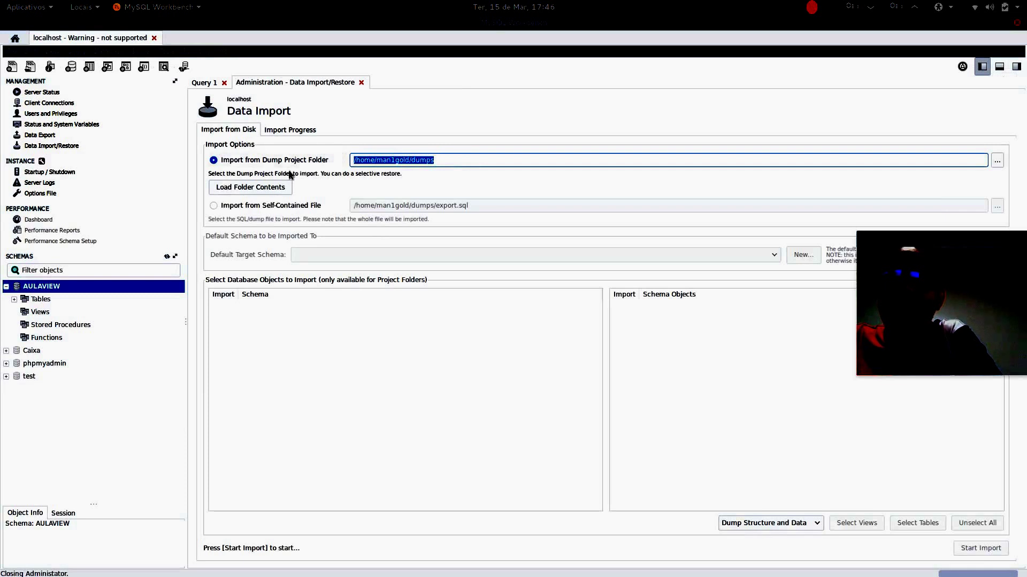
{"action": "left_click", "coordinate": [471, 159]}
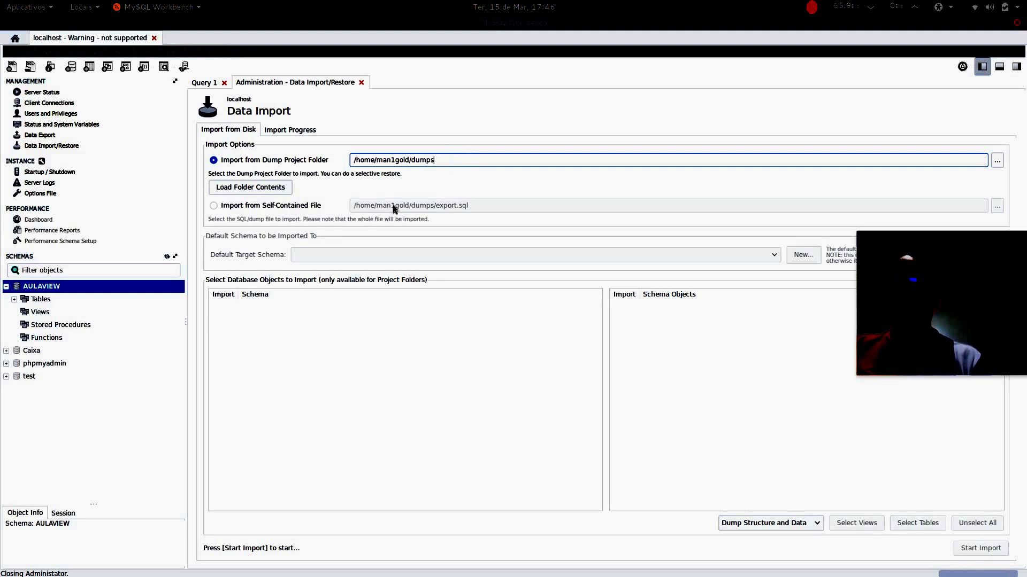
{"action": "left_click", "coordinate": [241, 207]}
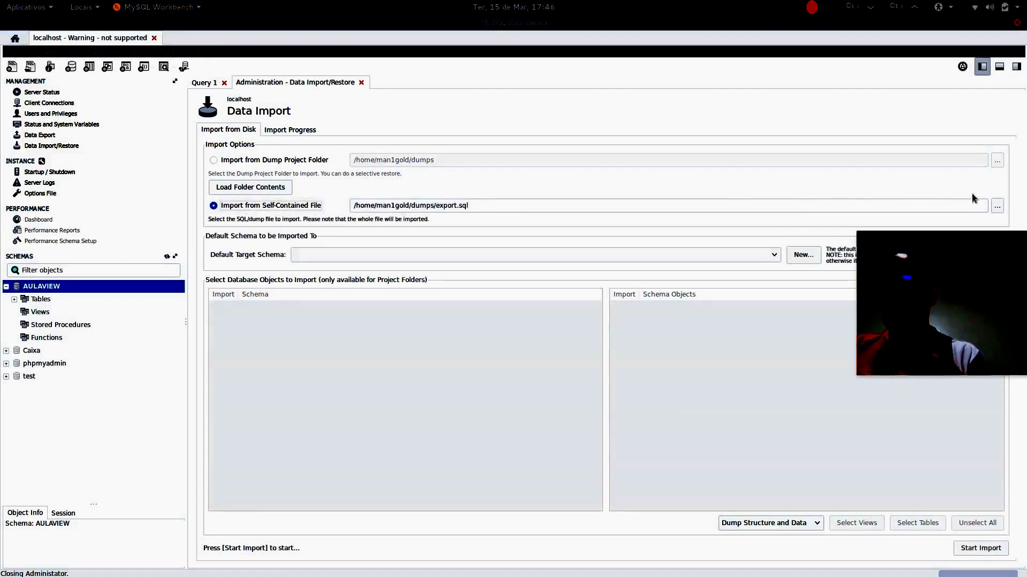
{"action": "left_click_drag", "start_coordinate": [936, 257], "coordinate": [933, 359]}
Choose /home/man1gold/dumps/AULA-VIEW.sql as the import file with AULAVIEW as default target schema
{"action": "left_click", "coordinate": [998, 206]}
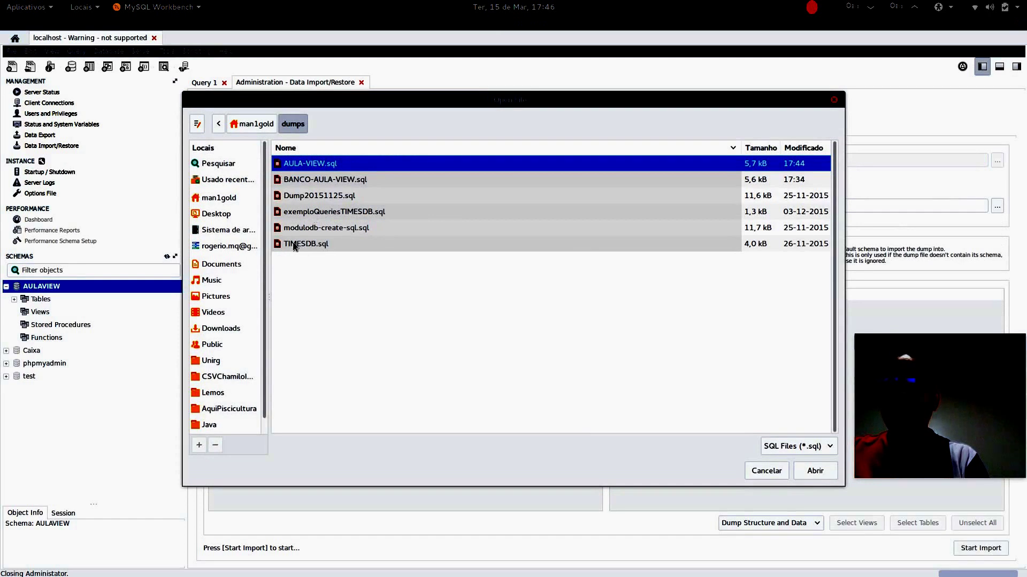
{"action": "double_click", "coordinate": [319, 163]}
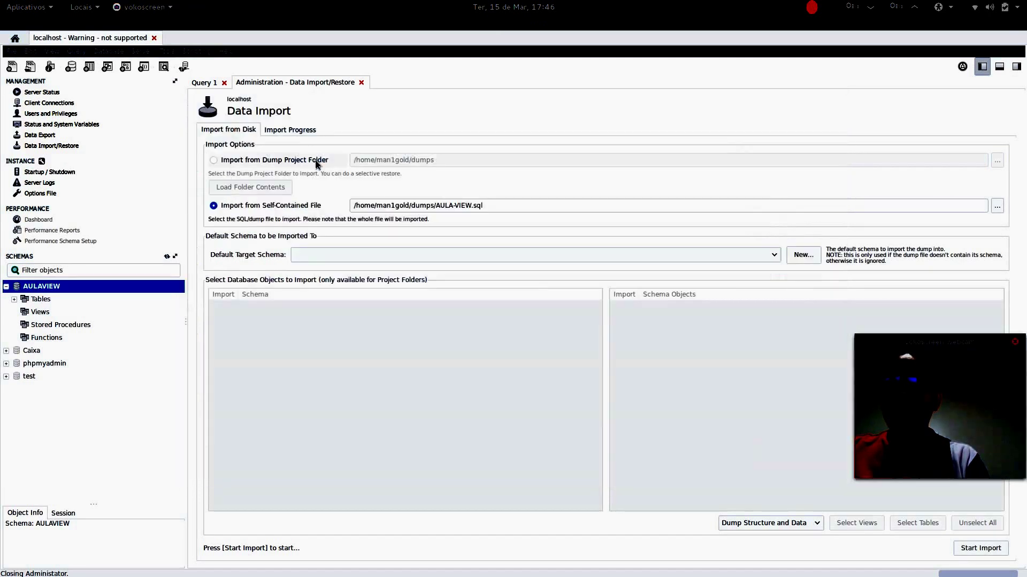
{"action": "left_click", "coordinate": [384, 256]}
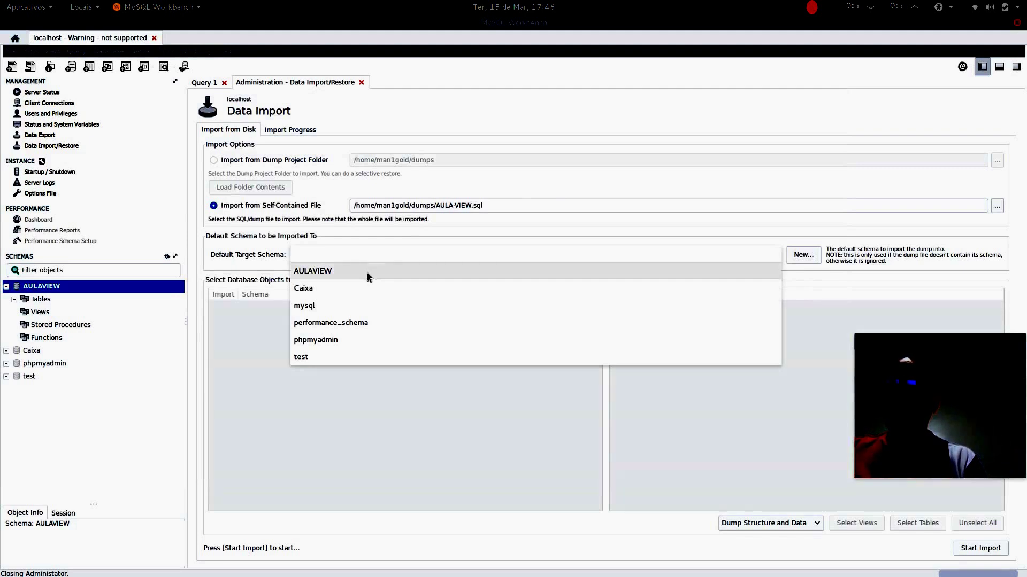
{"action": "left_click", "coordinate": [367, 272]}
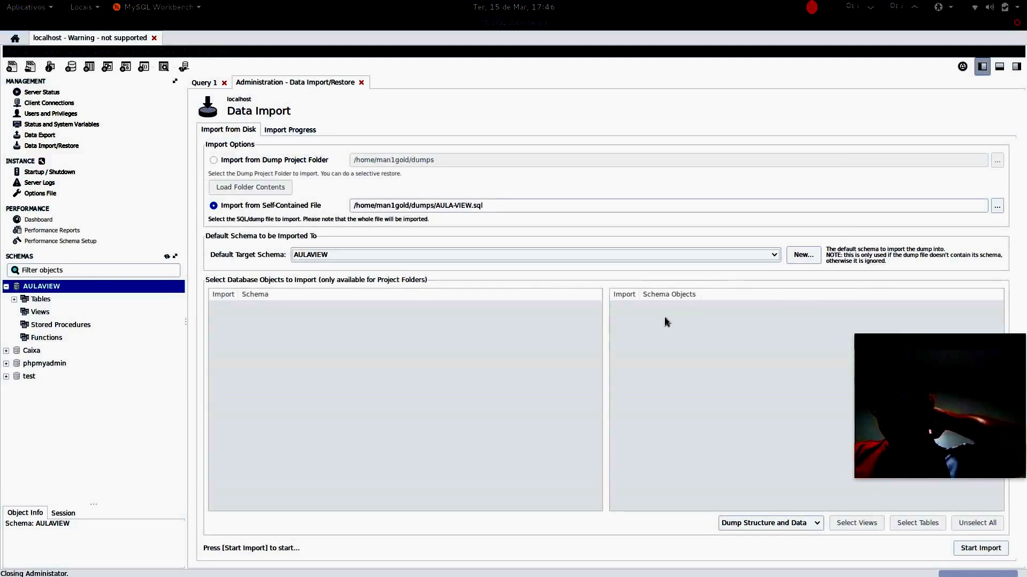
{"action": "left_click", "coordinate": [788, 522]}
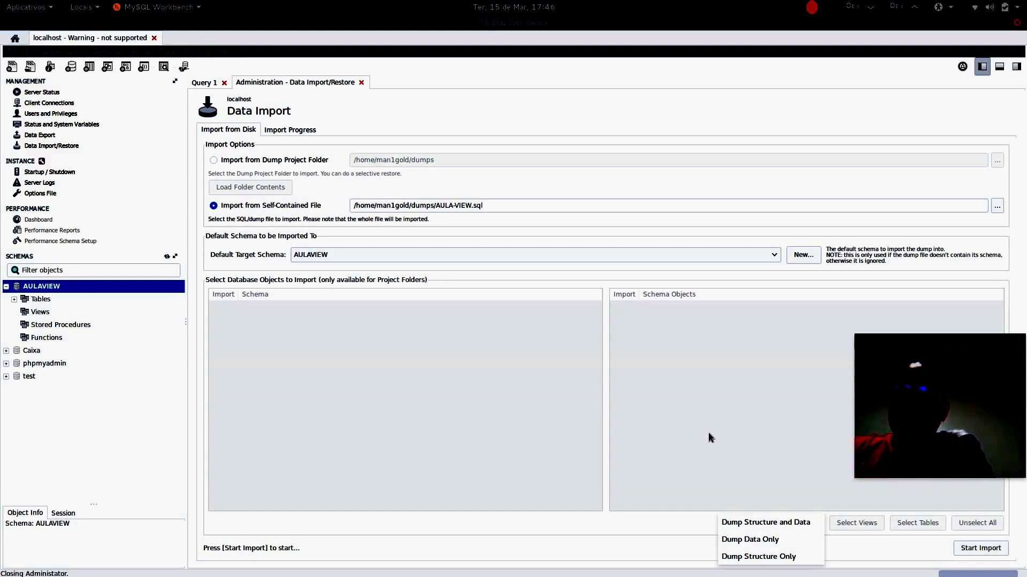
Start the import of AULA-VIEW.sql with Dump Structure and Data kept selected
{"action": "left_click", "coordinate": [708, 432]}
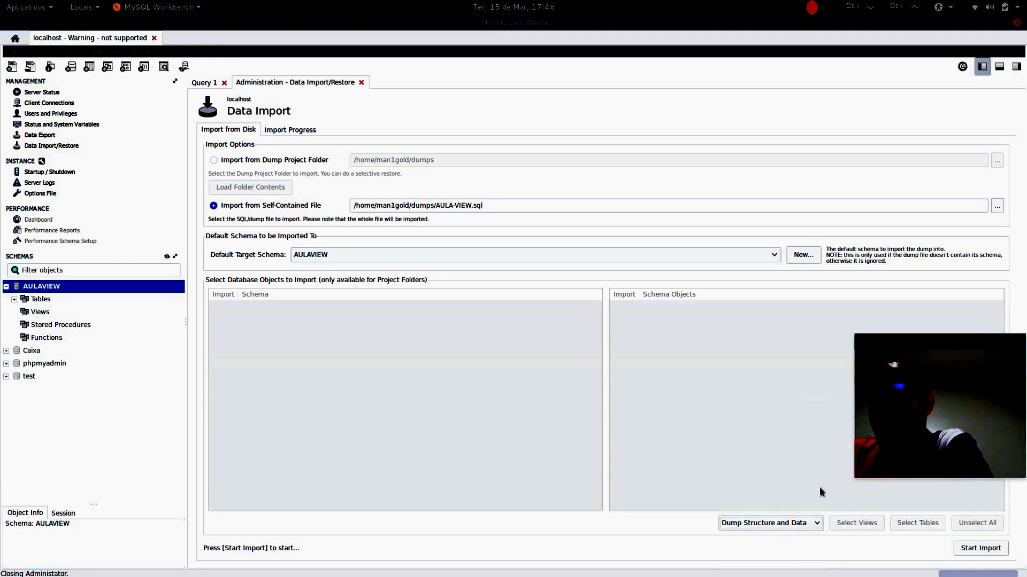
{"action": "left_click", "coordinate": [978, 548]}
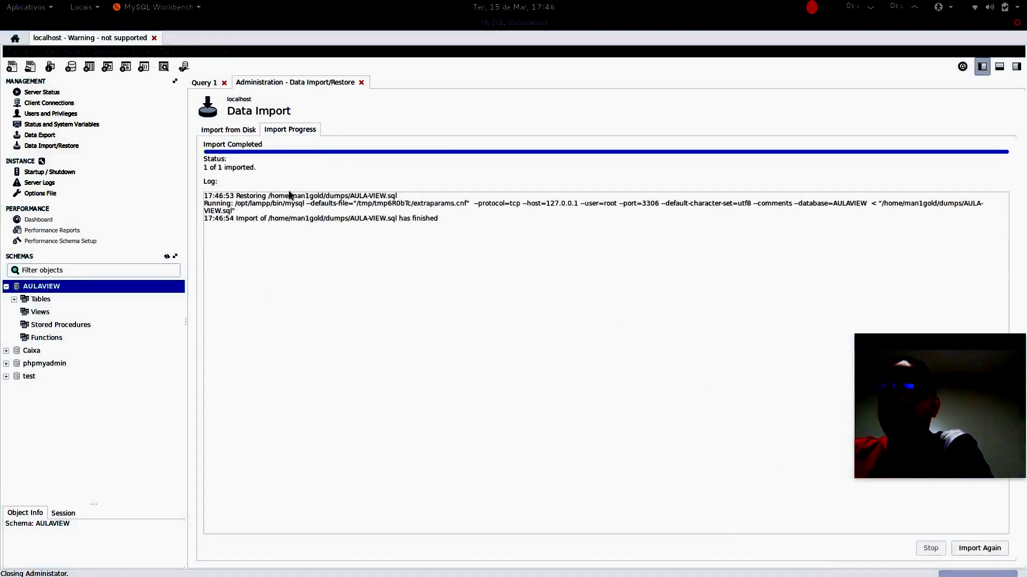
Refresh the Schemas panel and expand AULAVIEW's tables to show its four tables
{"action": "left_click_drag", "start_coordinate": [459, 218], "coordinate": [200, 190]}
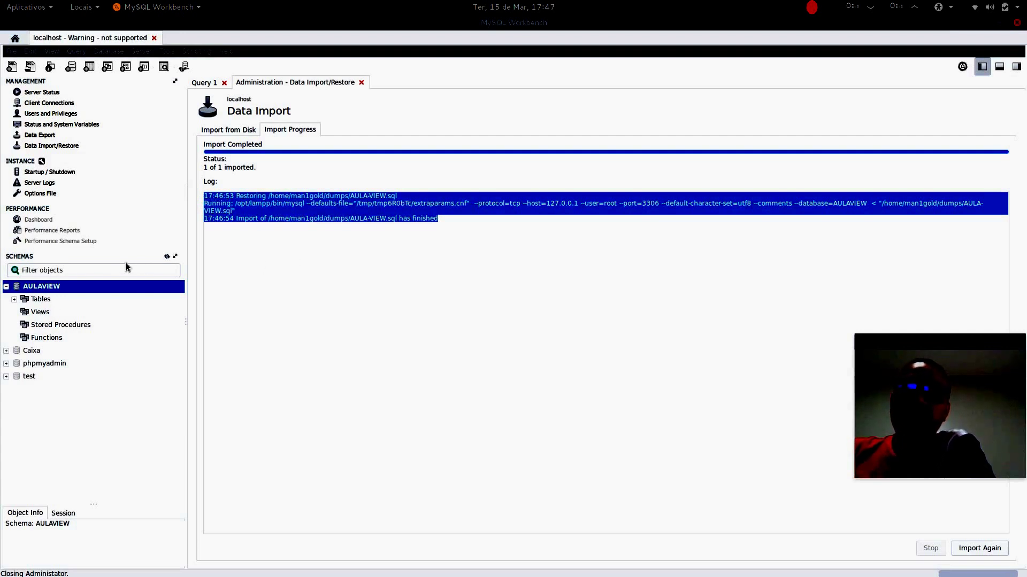
{"action": "left_click", "coordinate": [167, 256]}
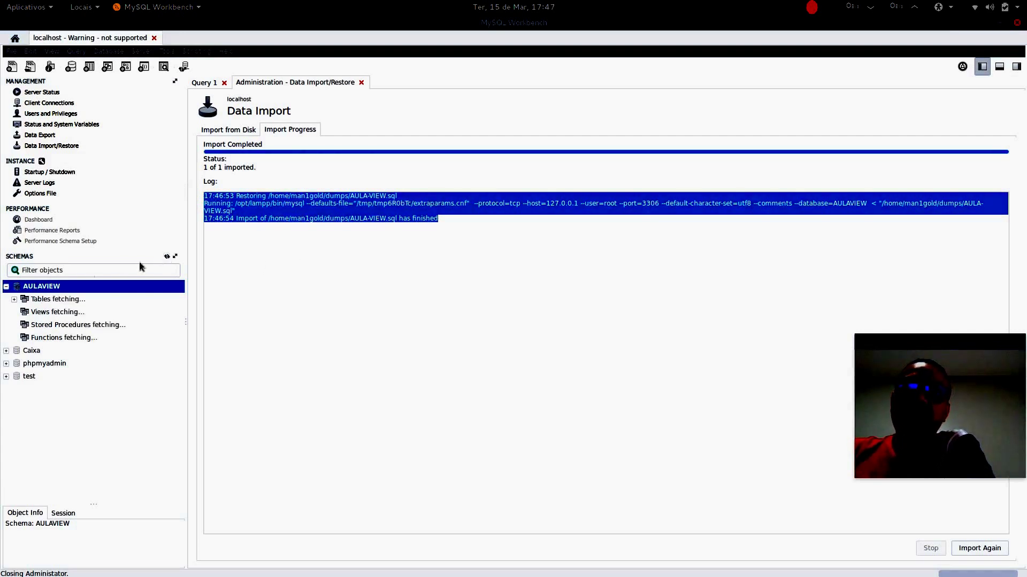
{"action": "left_click", "coordinate": [14, 300]}
Select Rows from the ALUNOS table and confirm it returns 14 rows
{"action": "left_click", "coordinate": [46, 312]}
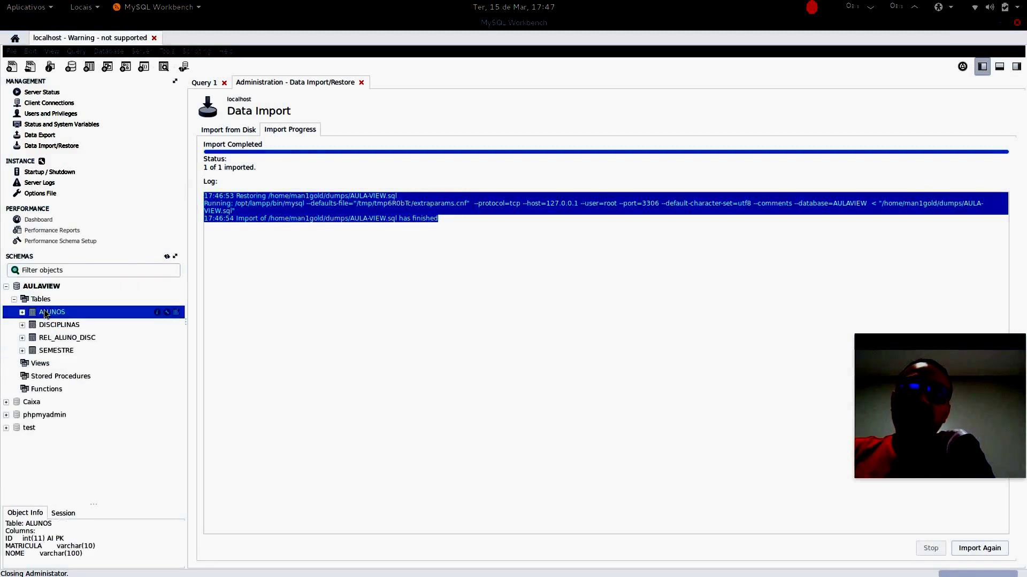
{"action": "right_click", "coordinate": [46, 313]}
{"action": "left_click", "coordinate": [85, 318]}
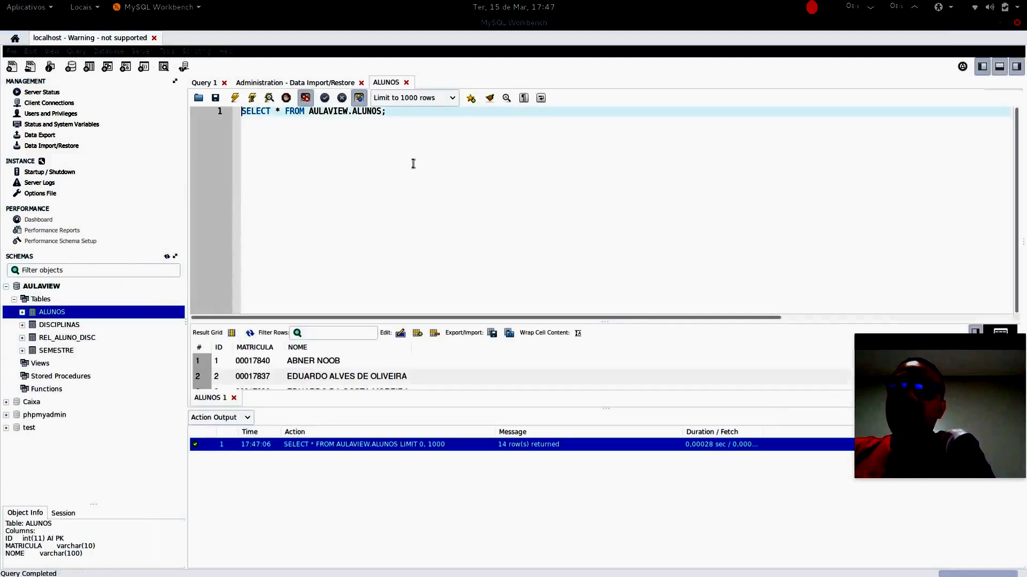
{"action": "scroll", "coordinate": [331, 365], "scroll_direction": "down", "scroll_amount": 1}
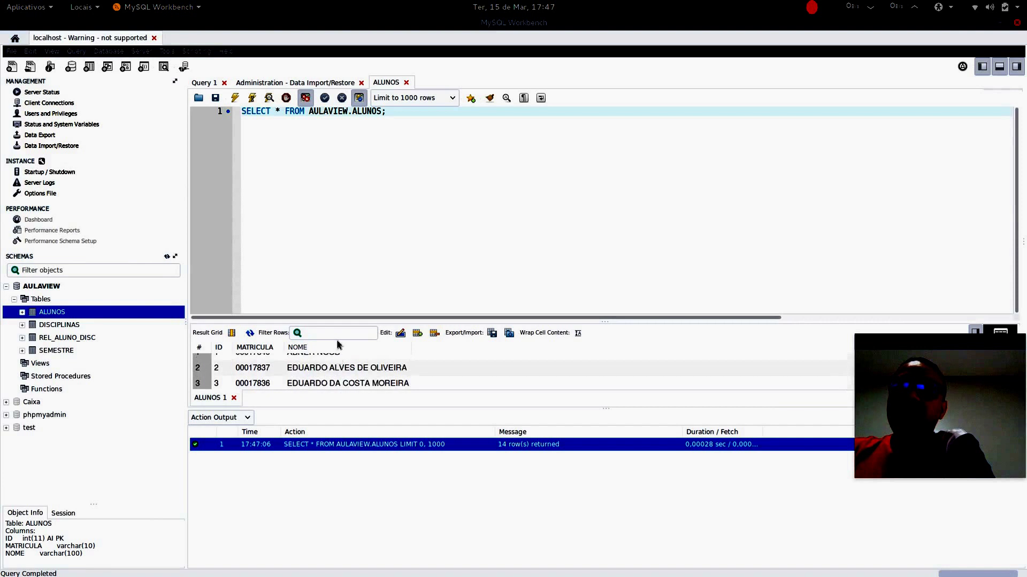
Close the ALUNOS results and Data Import/Restore tabs, leaving only Query 1 open
{"action": "left_click", "coordinate": [407, 82]}
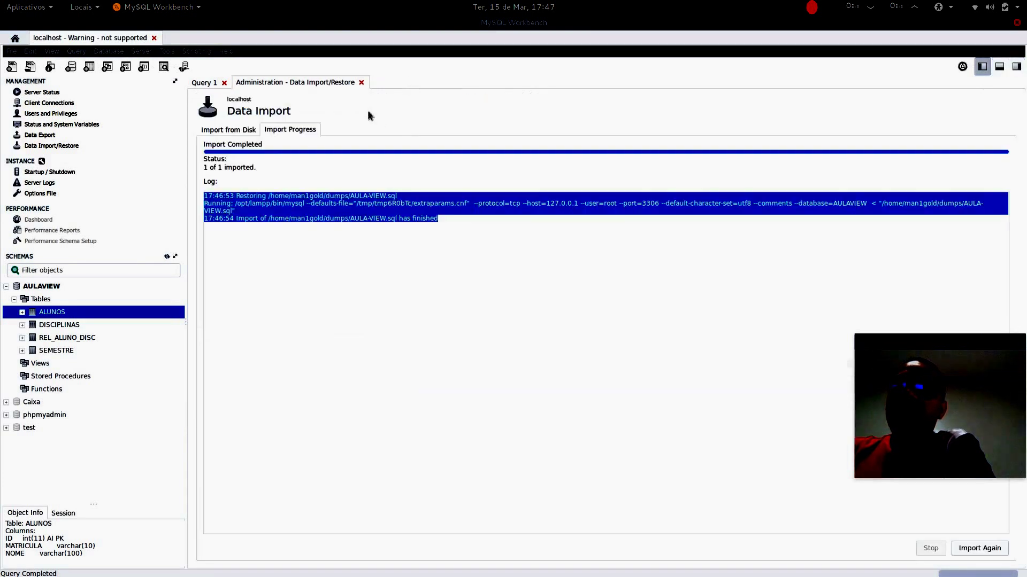
{"action": "left_click", "coordinate": [362, 82]}
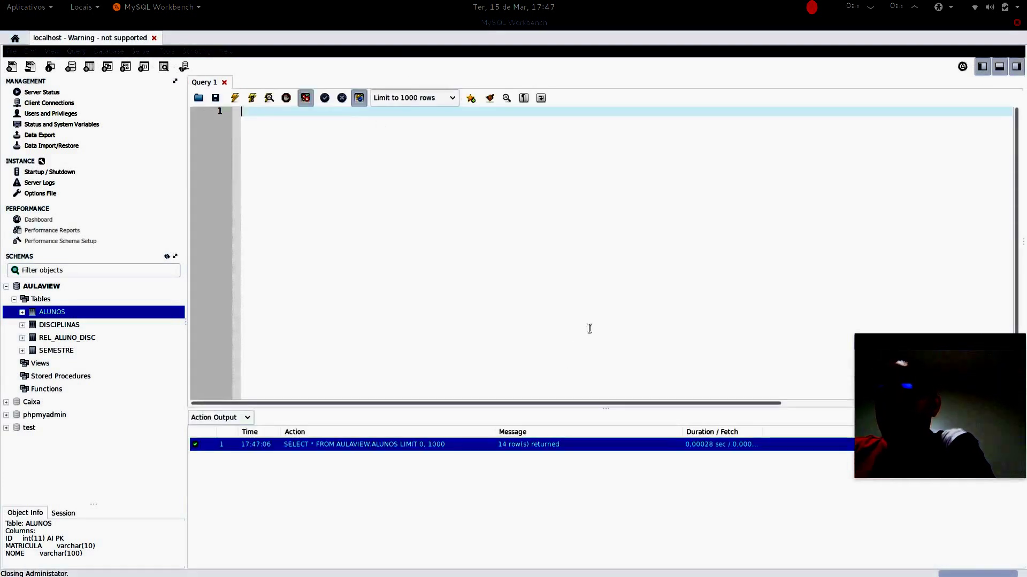
{"action": "mouse_move", "coordinate": [385, 576]}
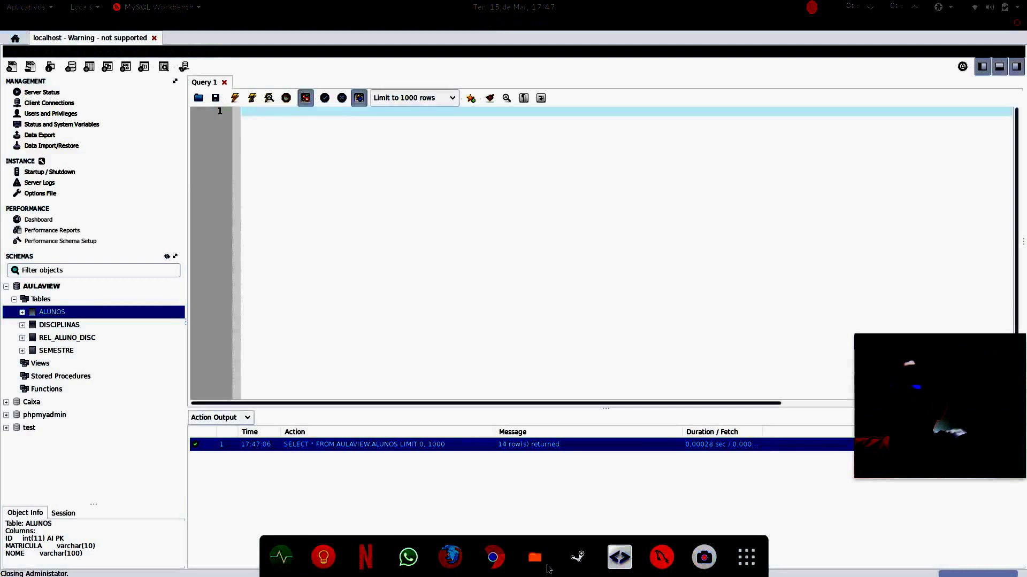